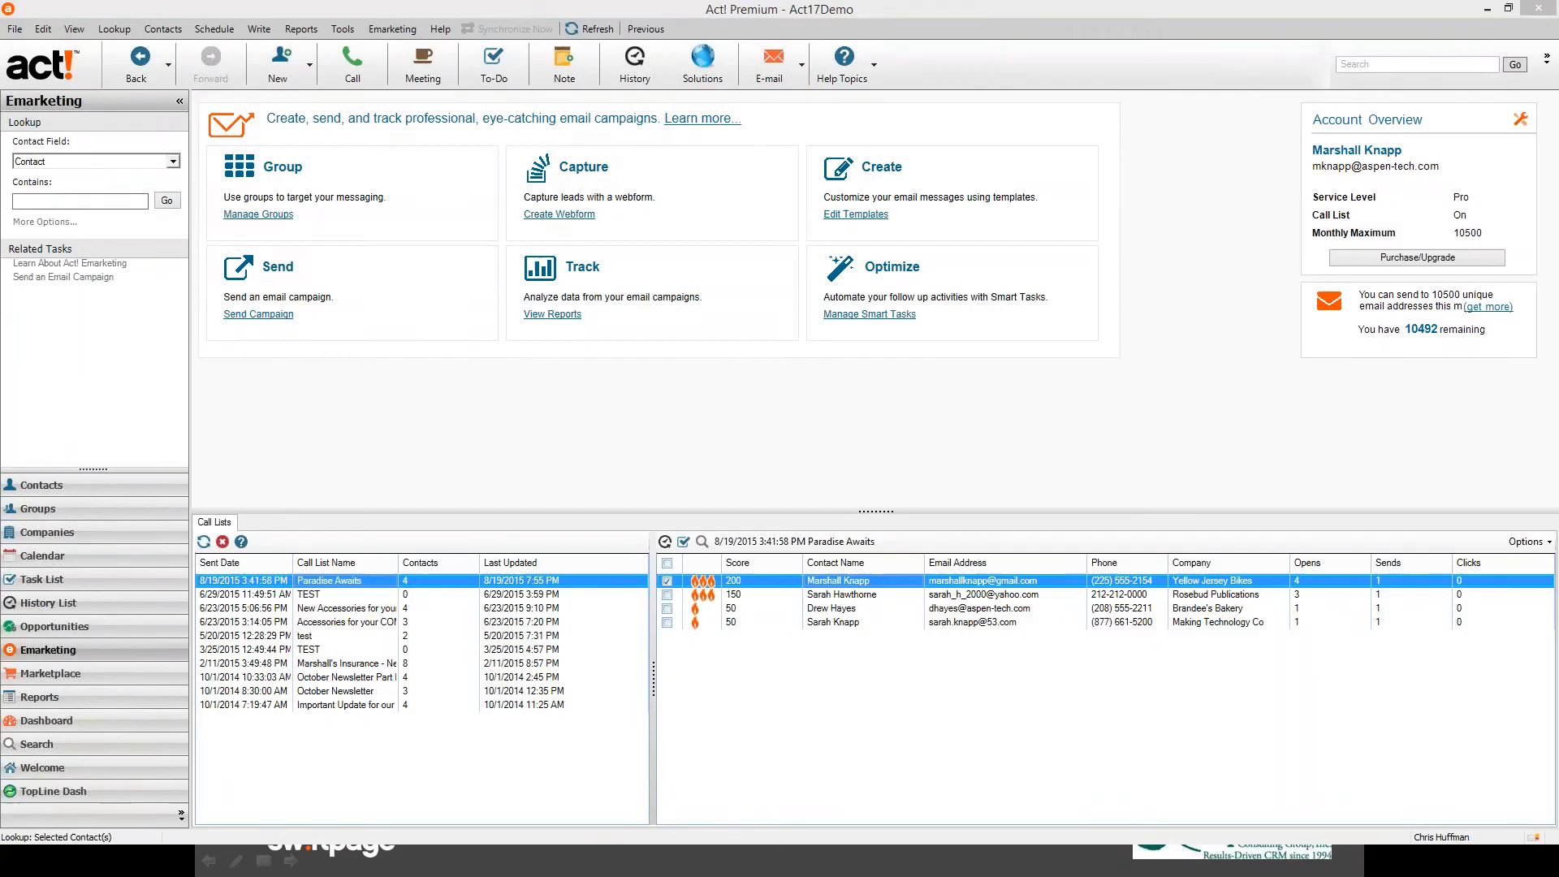
- Open the Emarketing portal and preview the Travel Promotion 1 template under Newsletters
double_click(850, 255)
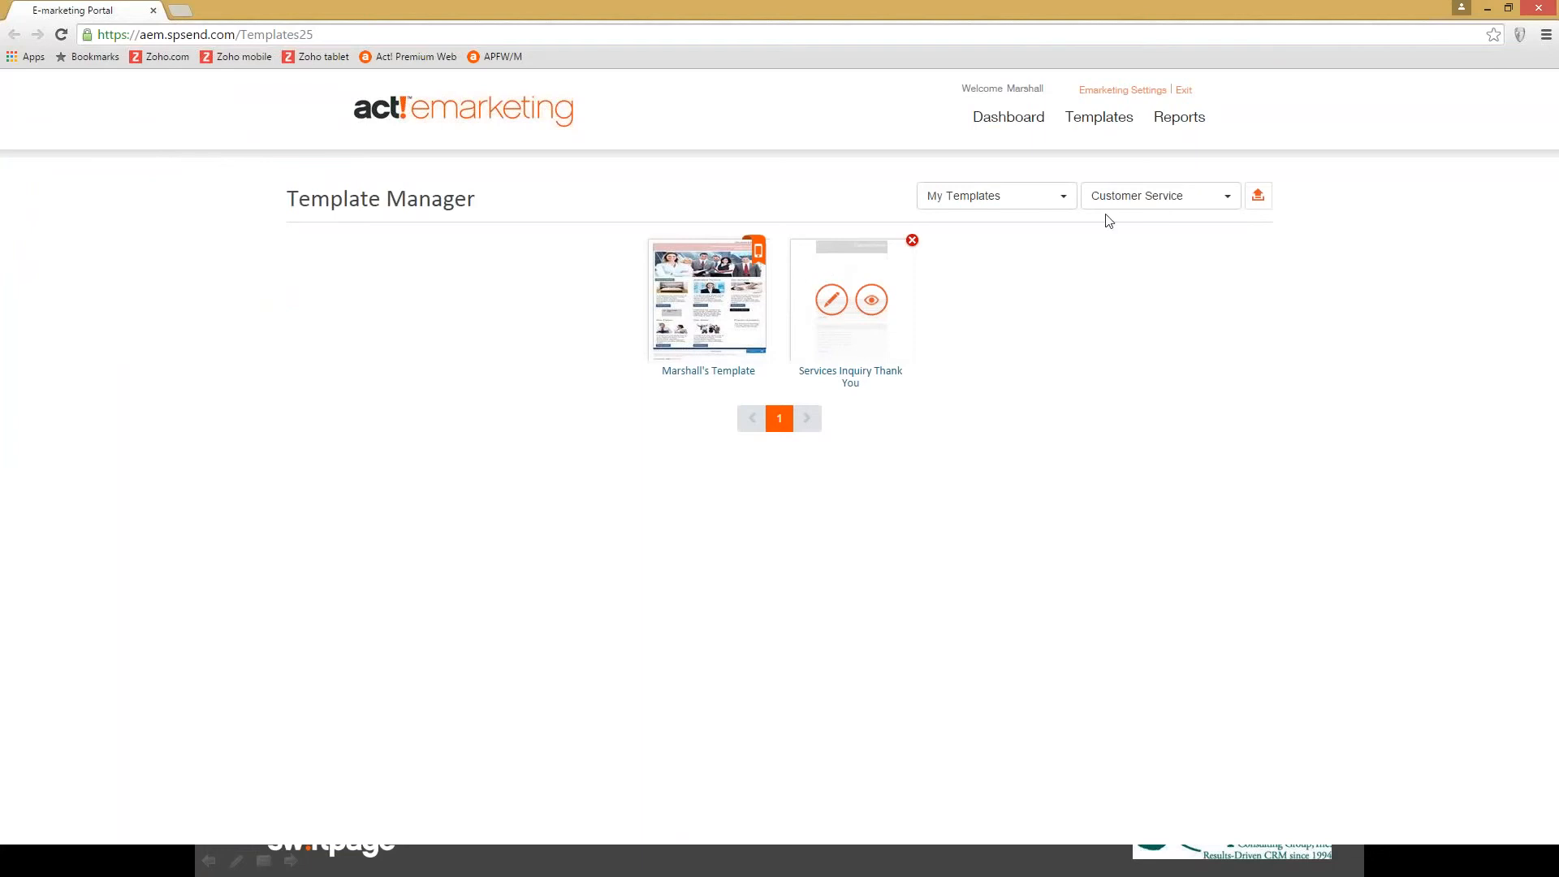
left_click(1141, 199)
left_click(1144, 268)
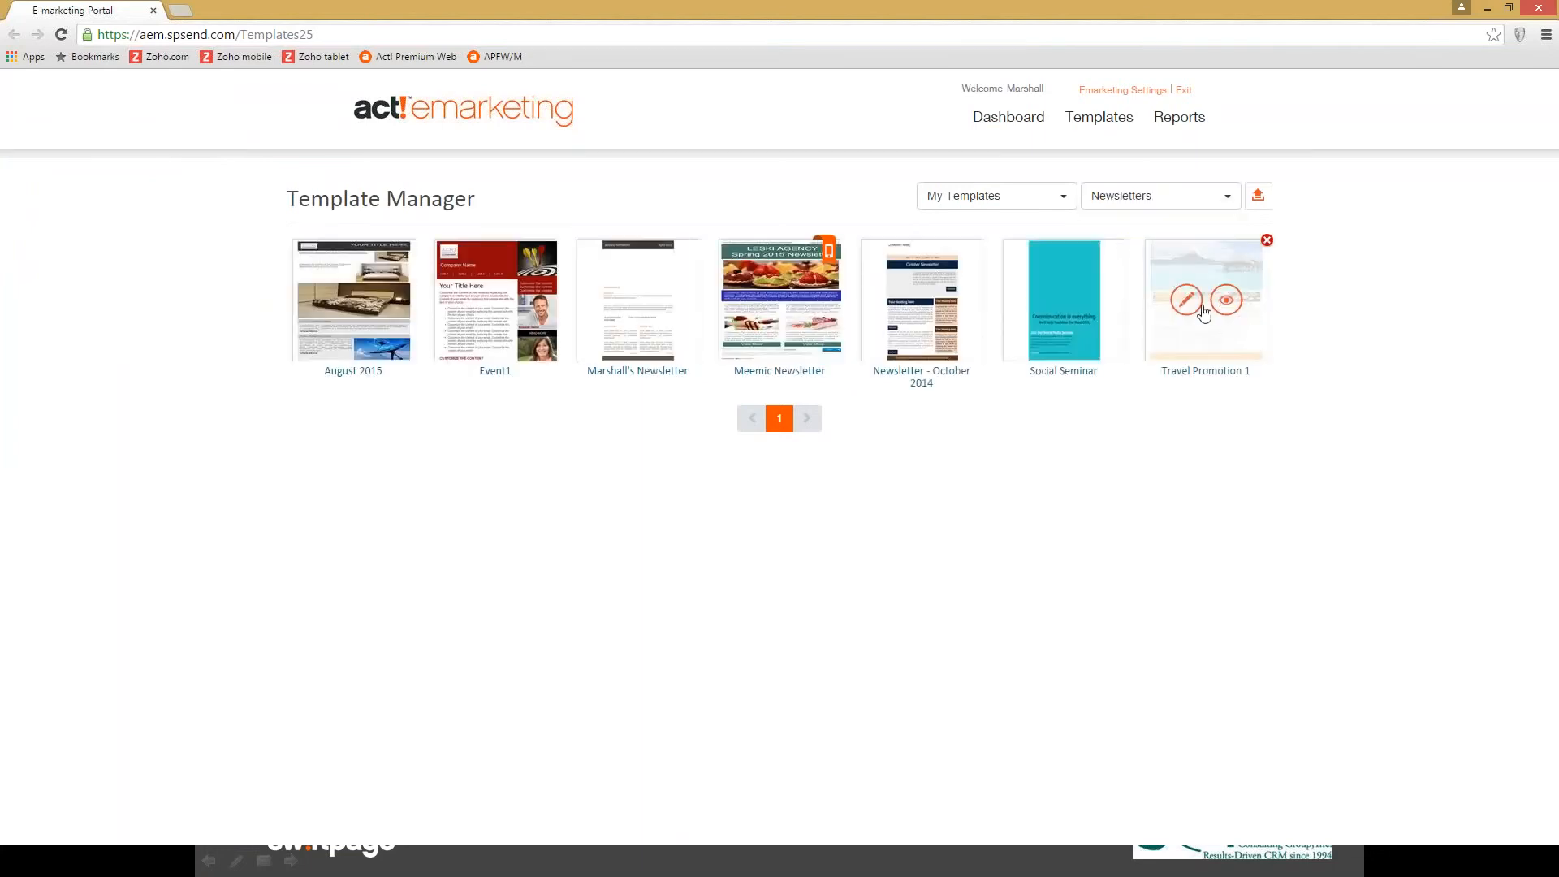
left_click(1226, 300)
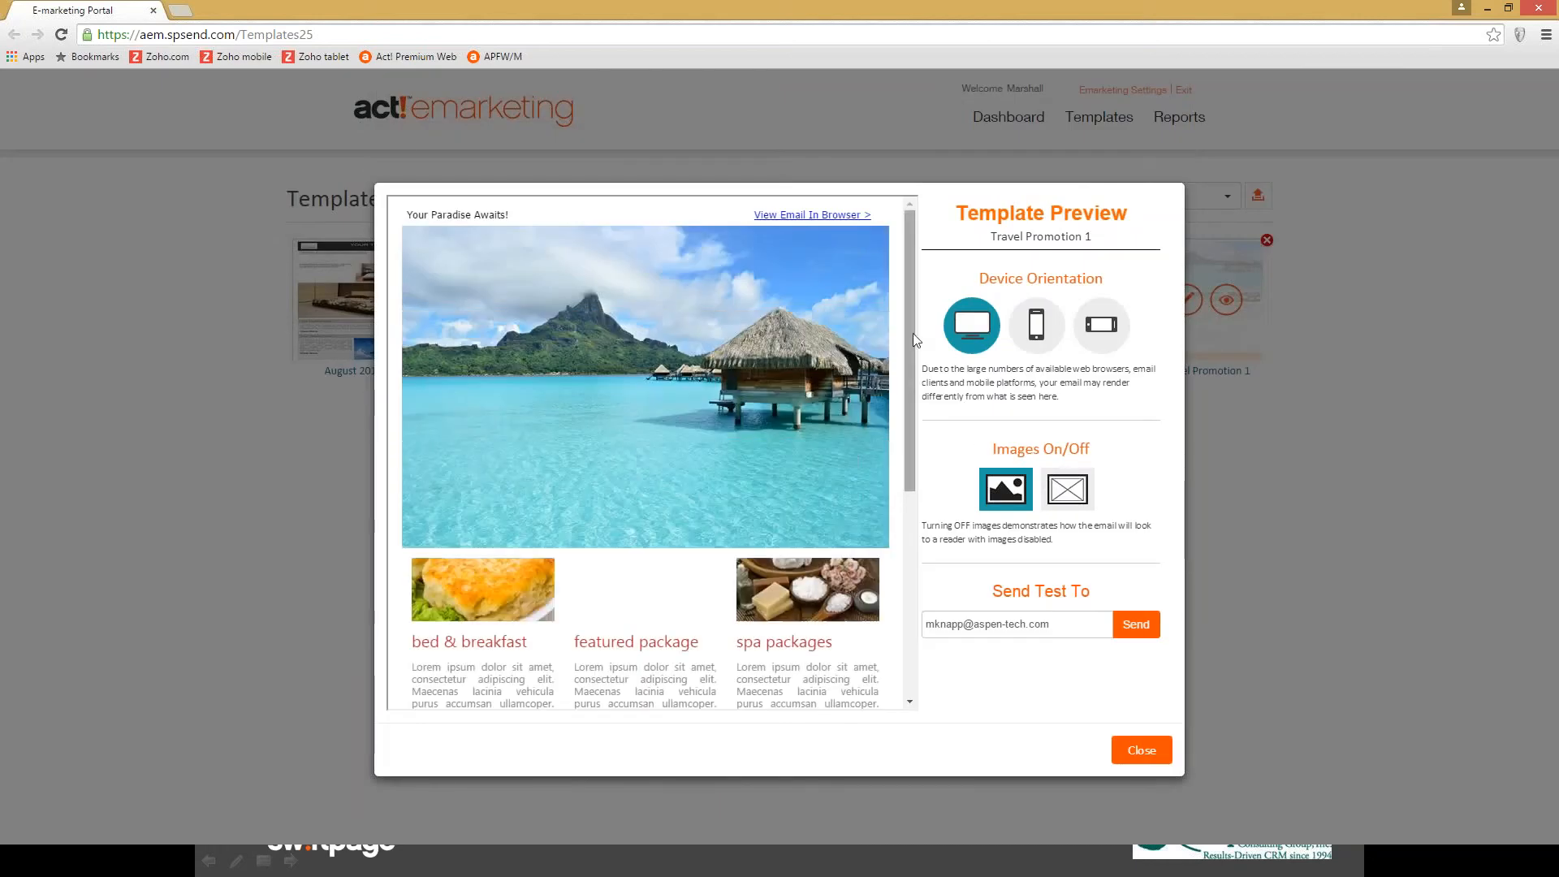
- Check the Travel Promotion 1 preview in phone portrait and landscape, then back to desktop and close
mouse_move(913, 333)
left_mouse_down()
mouse_move(909, 536)
mouse_move(909, 403)
mouse_move(933, 324)
left_mouse_up()
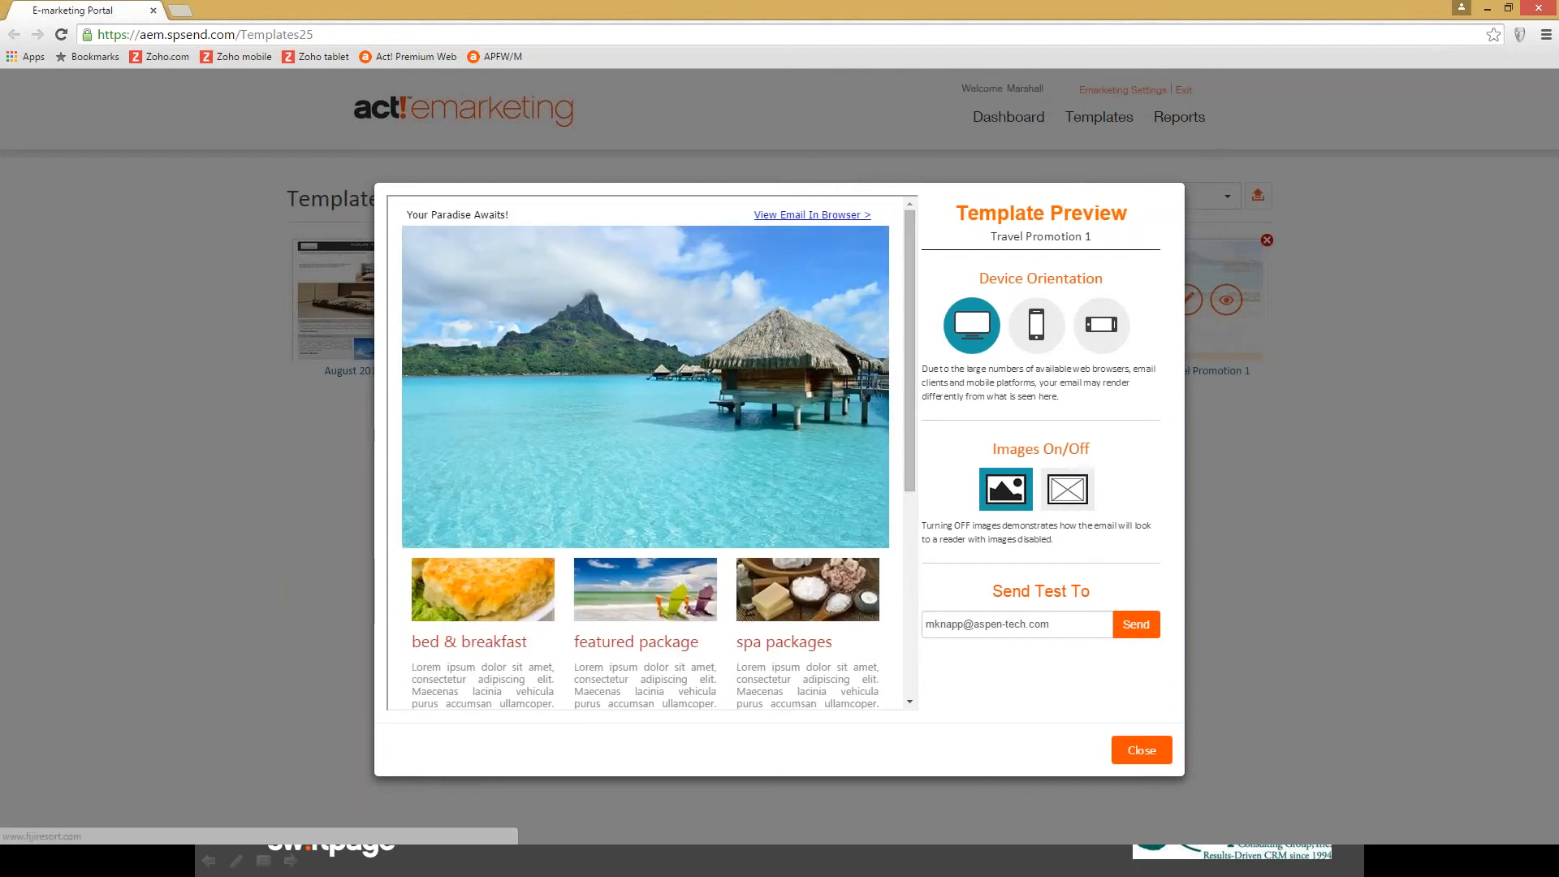
left_click(1032, 334)
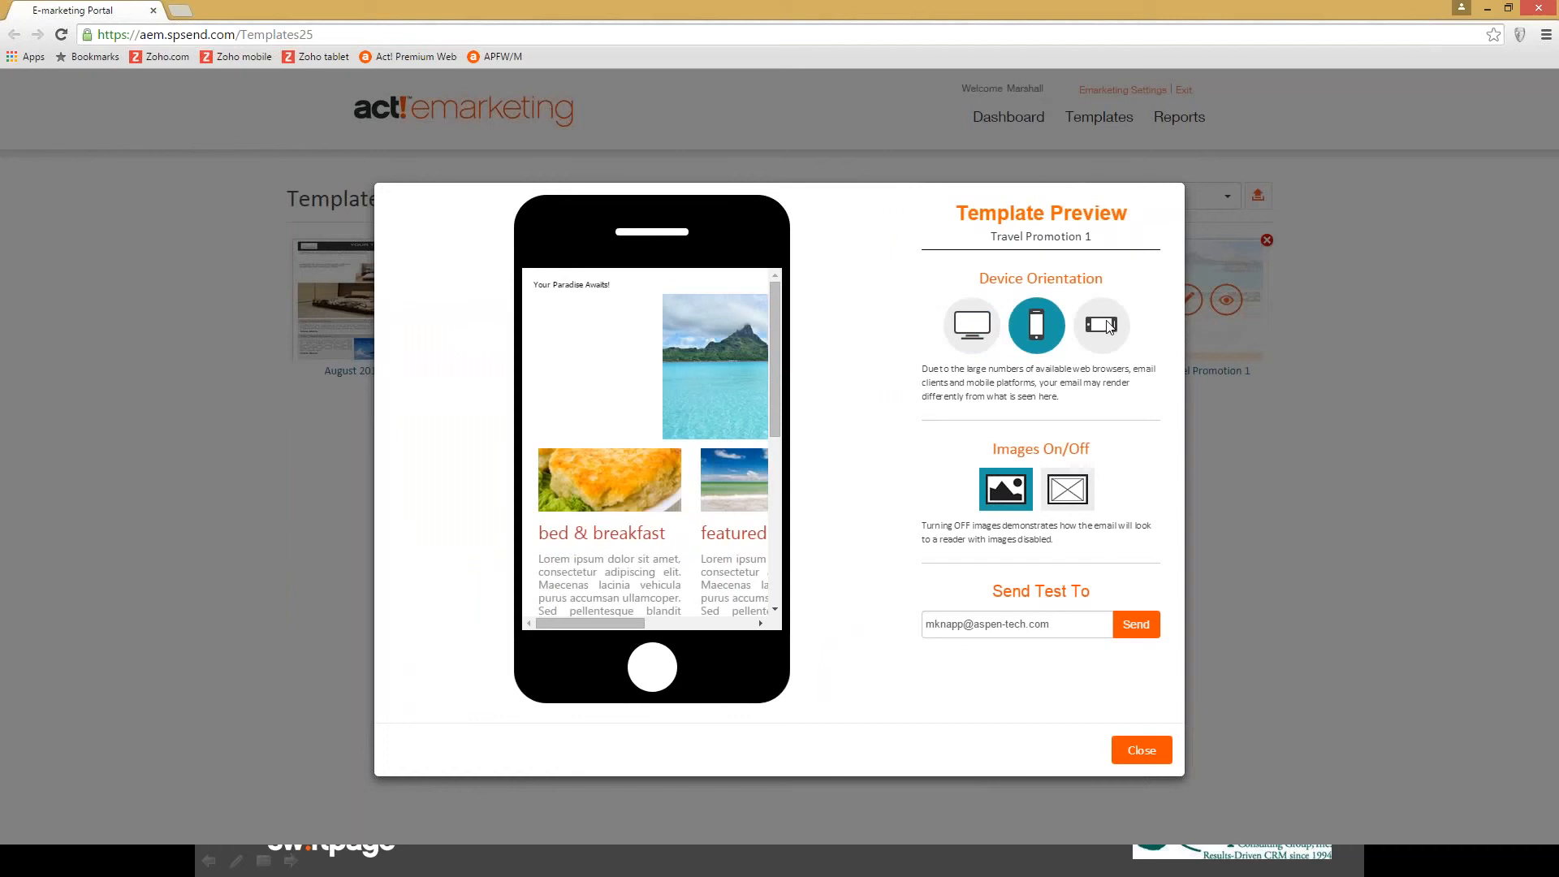
left_click(1109, 327)
left_click(1039, 330)
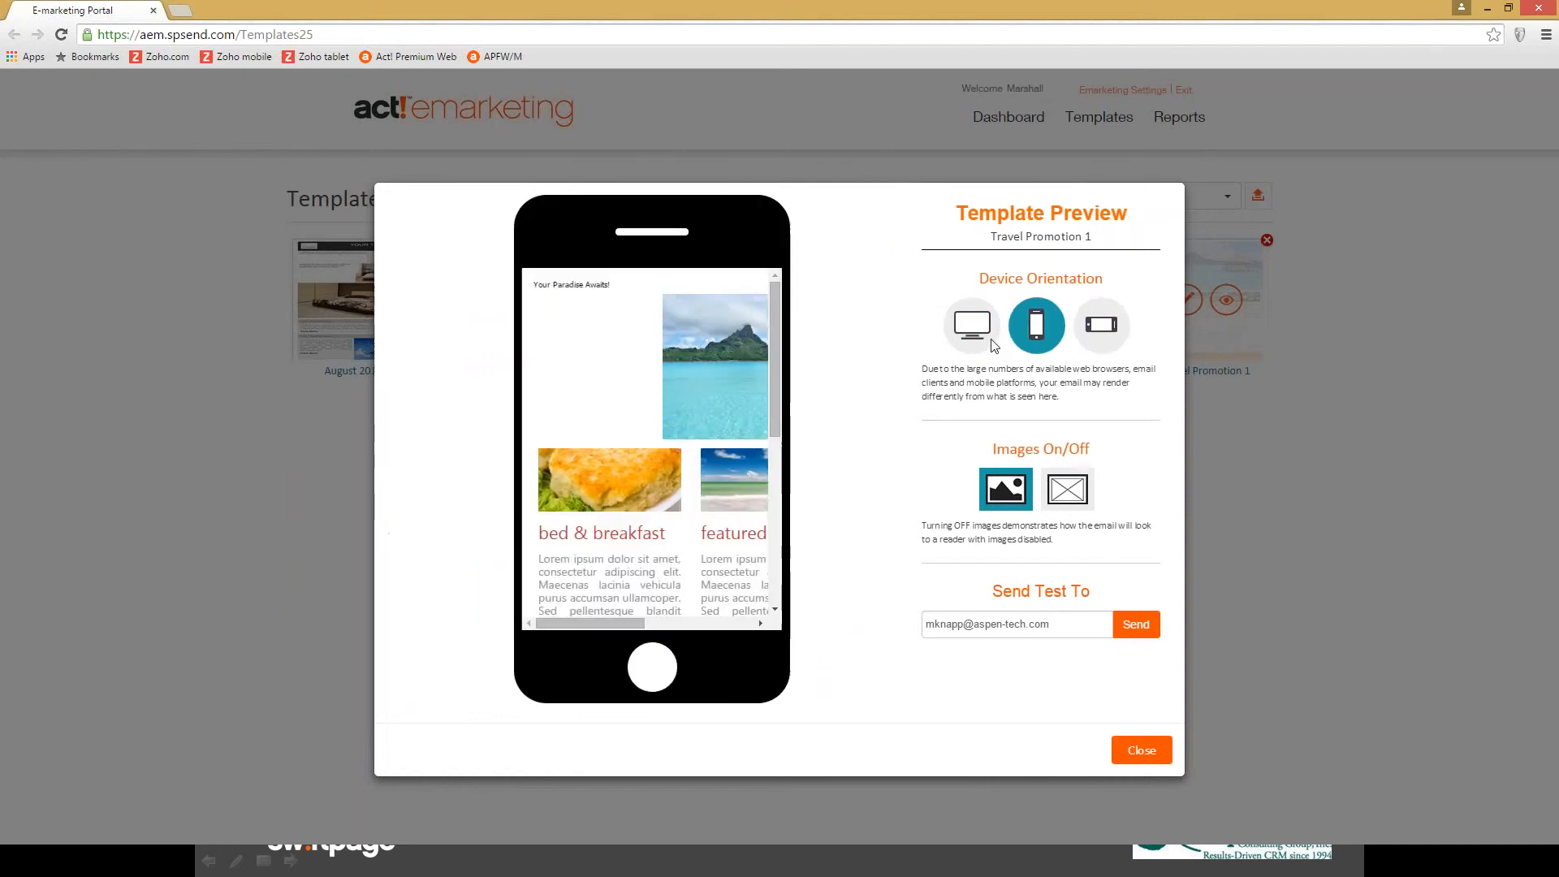
left_click(968, 340)
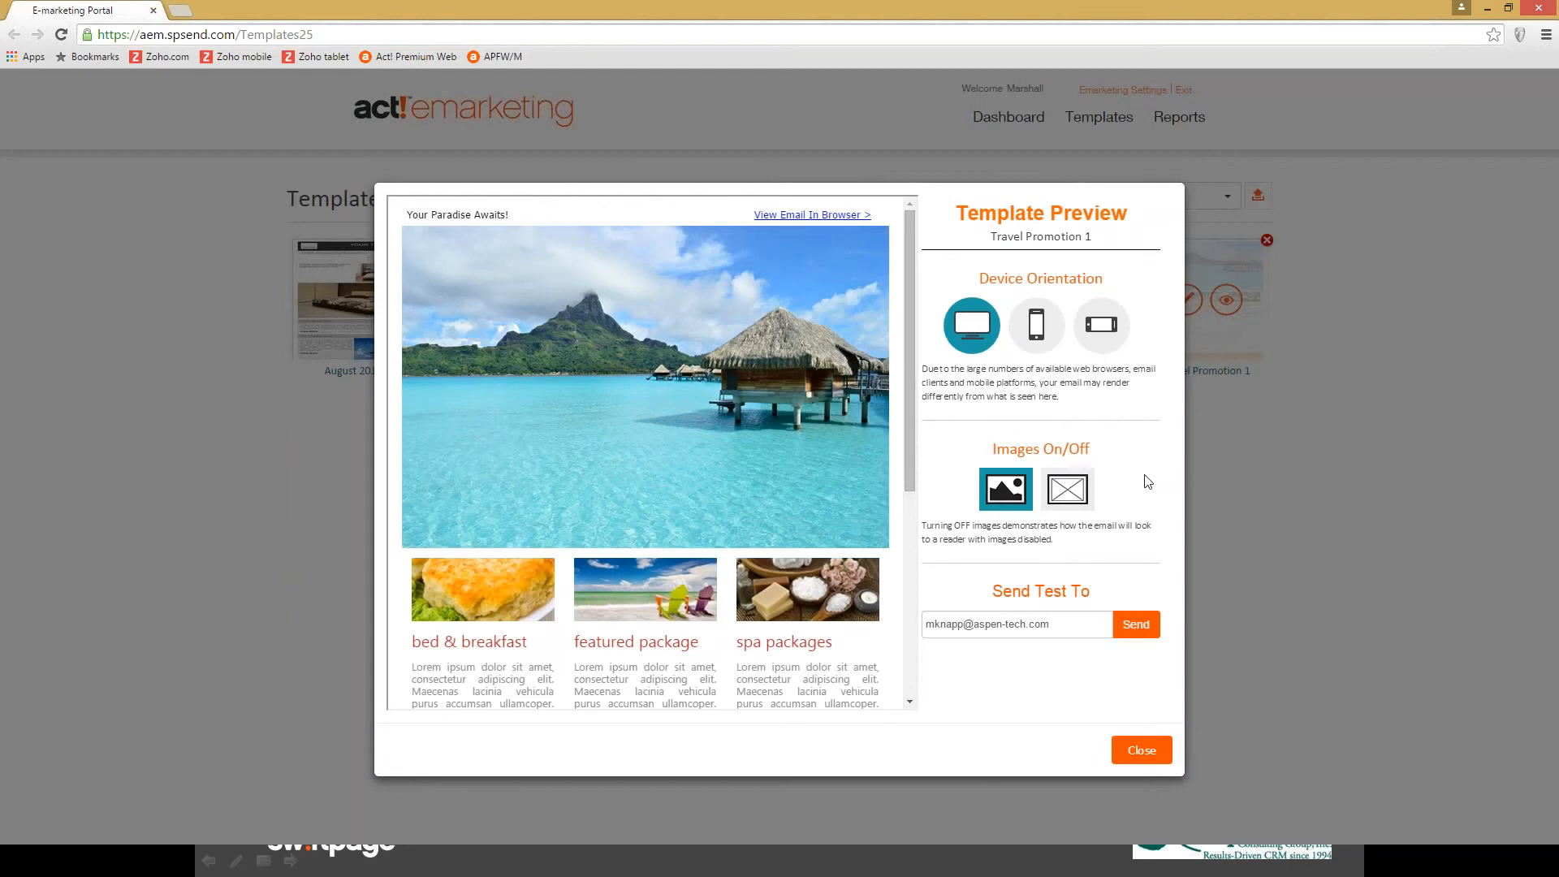
left_click(1145, 748)
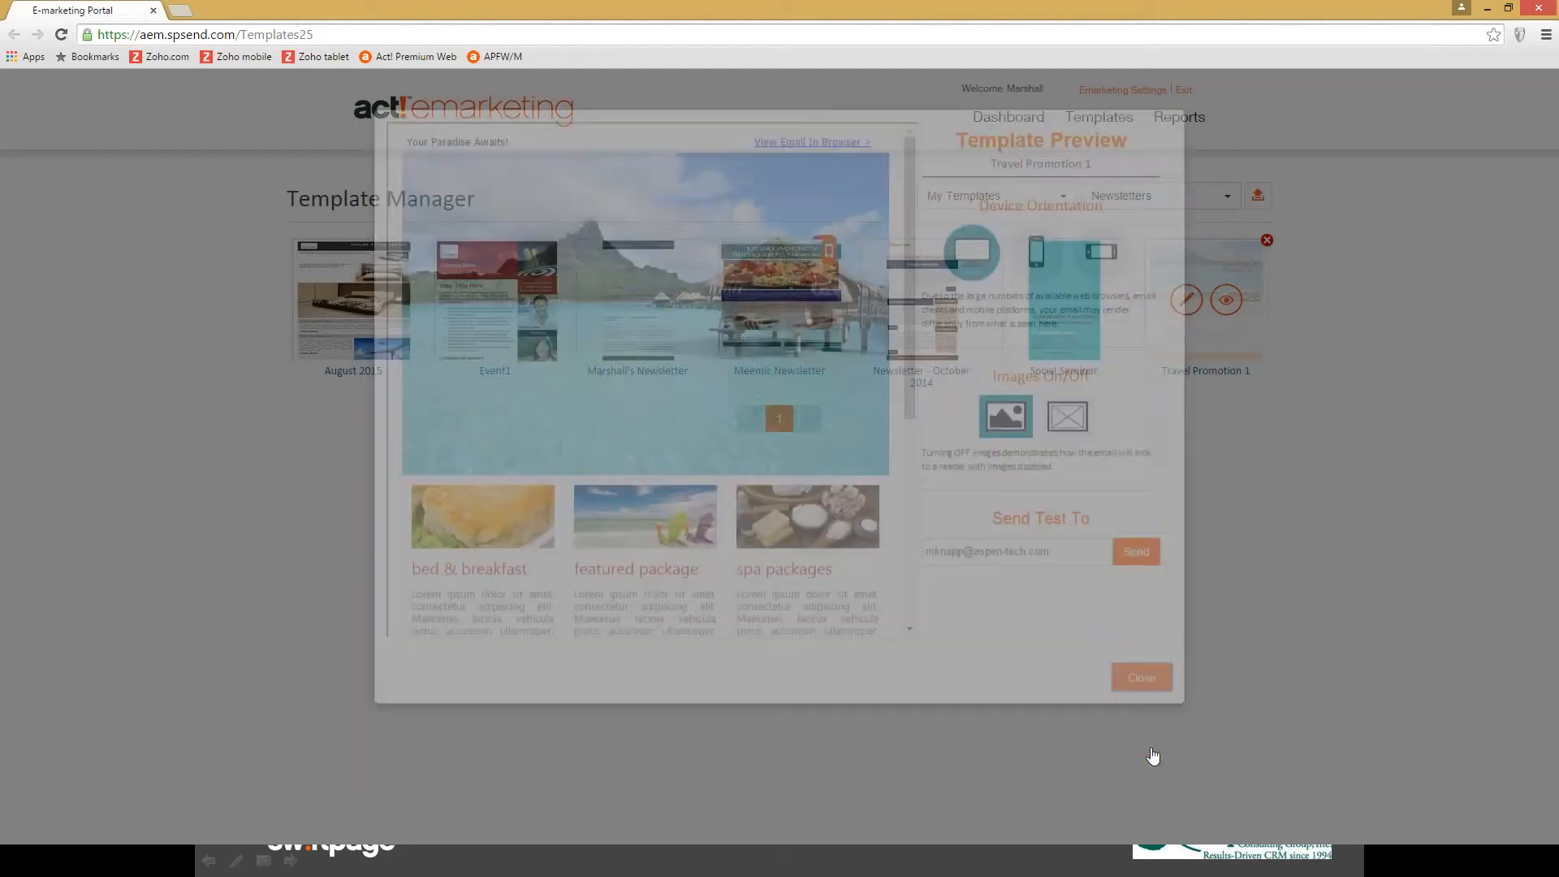
- Start editing Travel Promotion 1 and sign back in with the account e-mail and password
left_click(1185, 307)
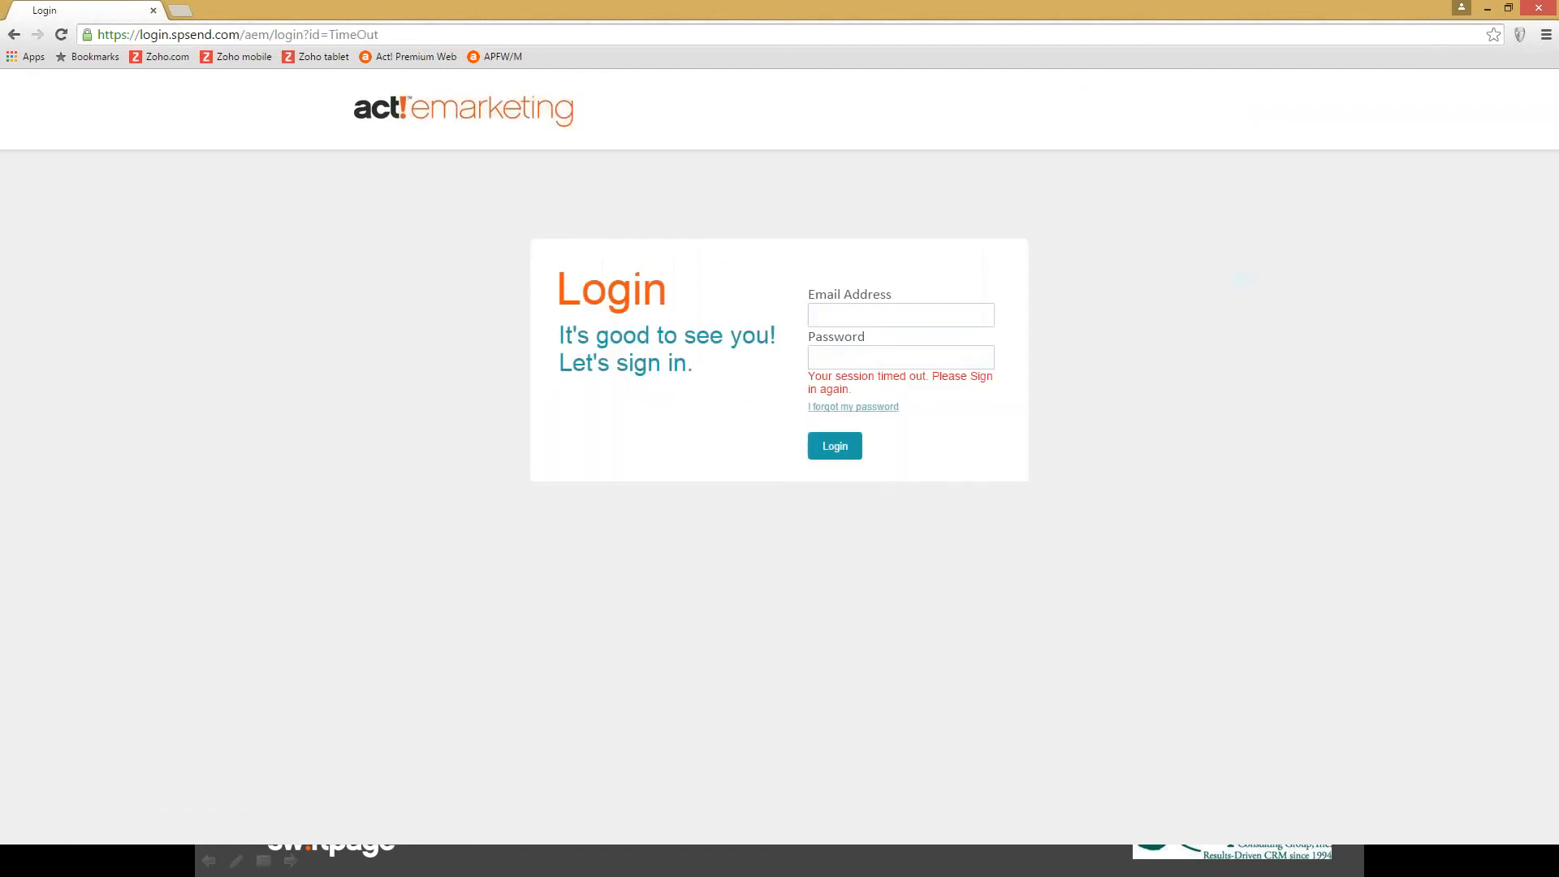
left_click(859, 317)
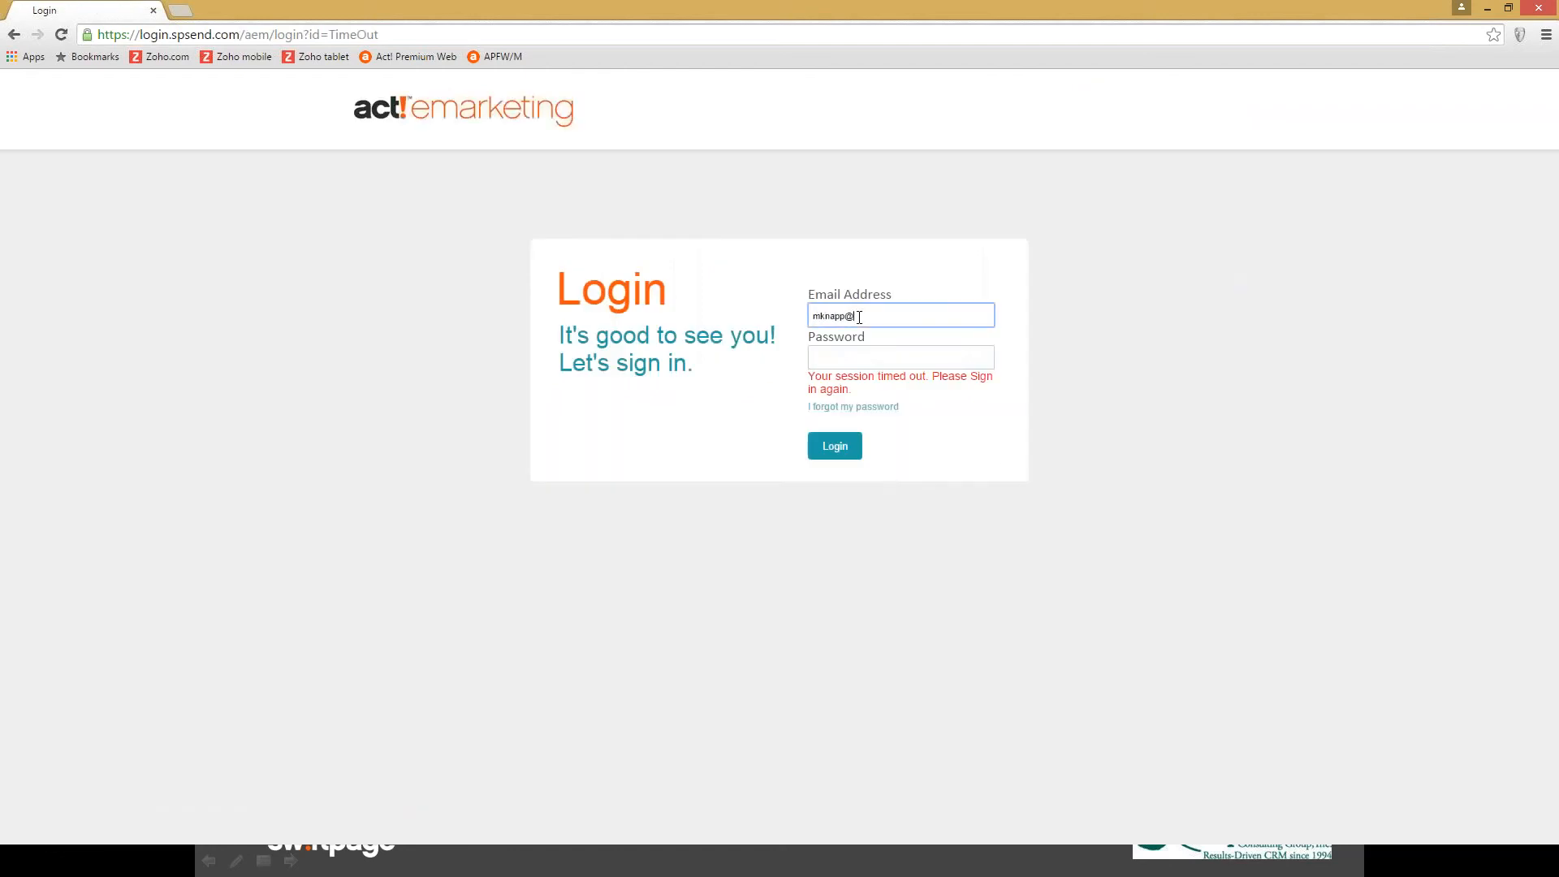
key("Tab")
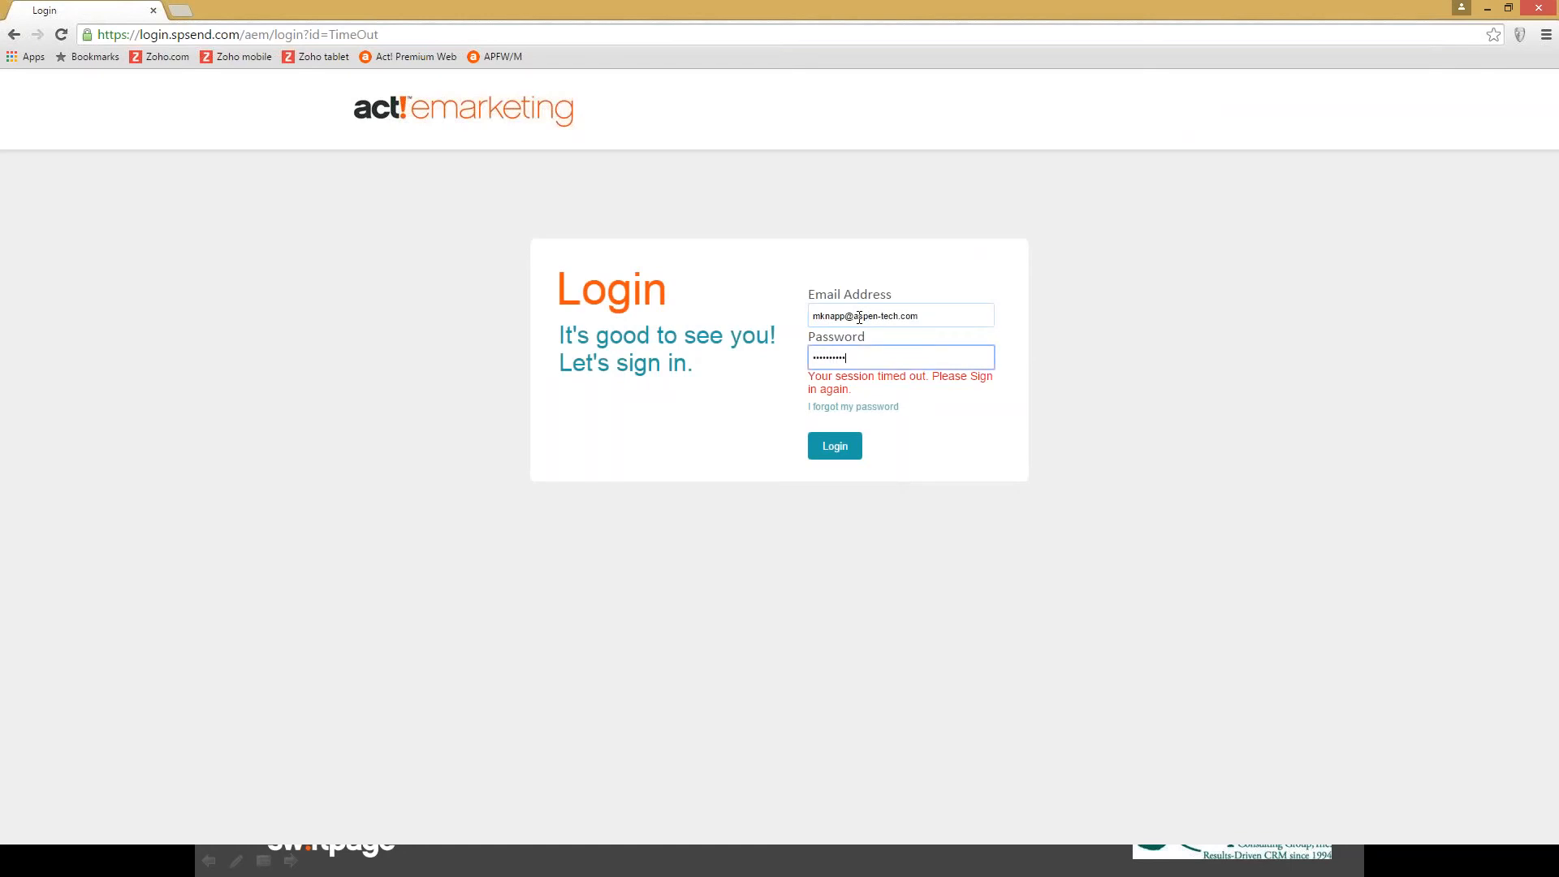
key("Return")
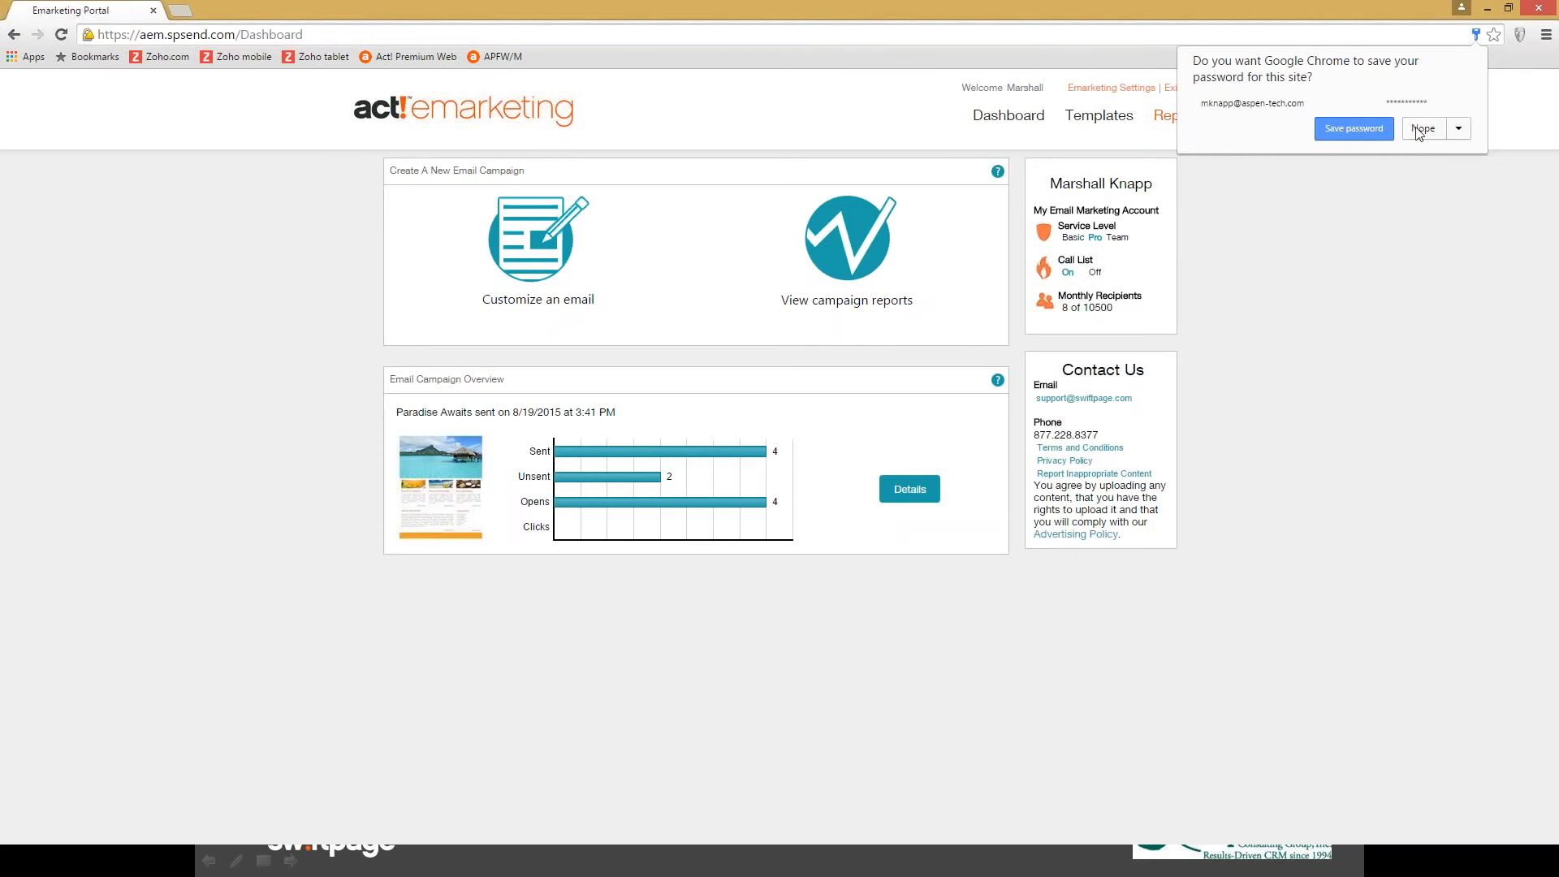
- Decline saving the password, then open Travel Promotion 1 from the Newsletters templates for editing
left_click(1421, 129)
left_click(1117, 130)
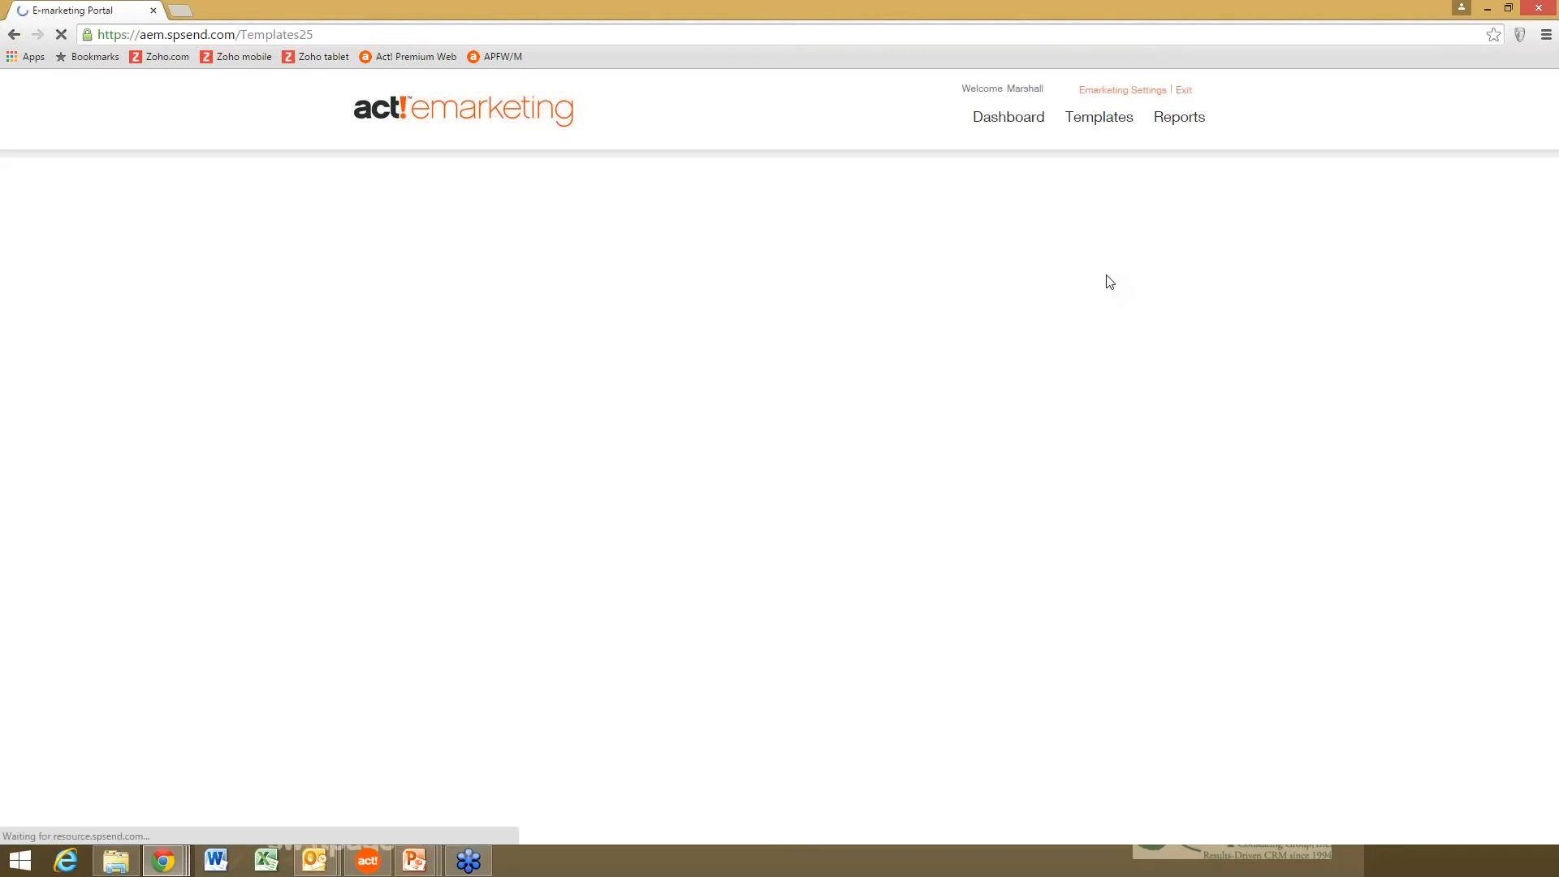
left_click(1135, 196)
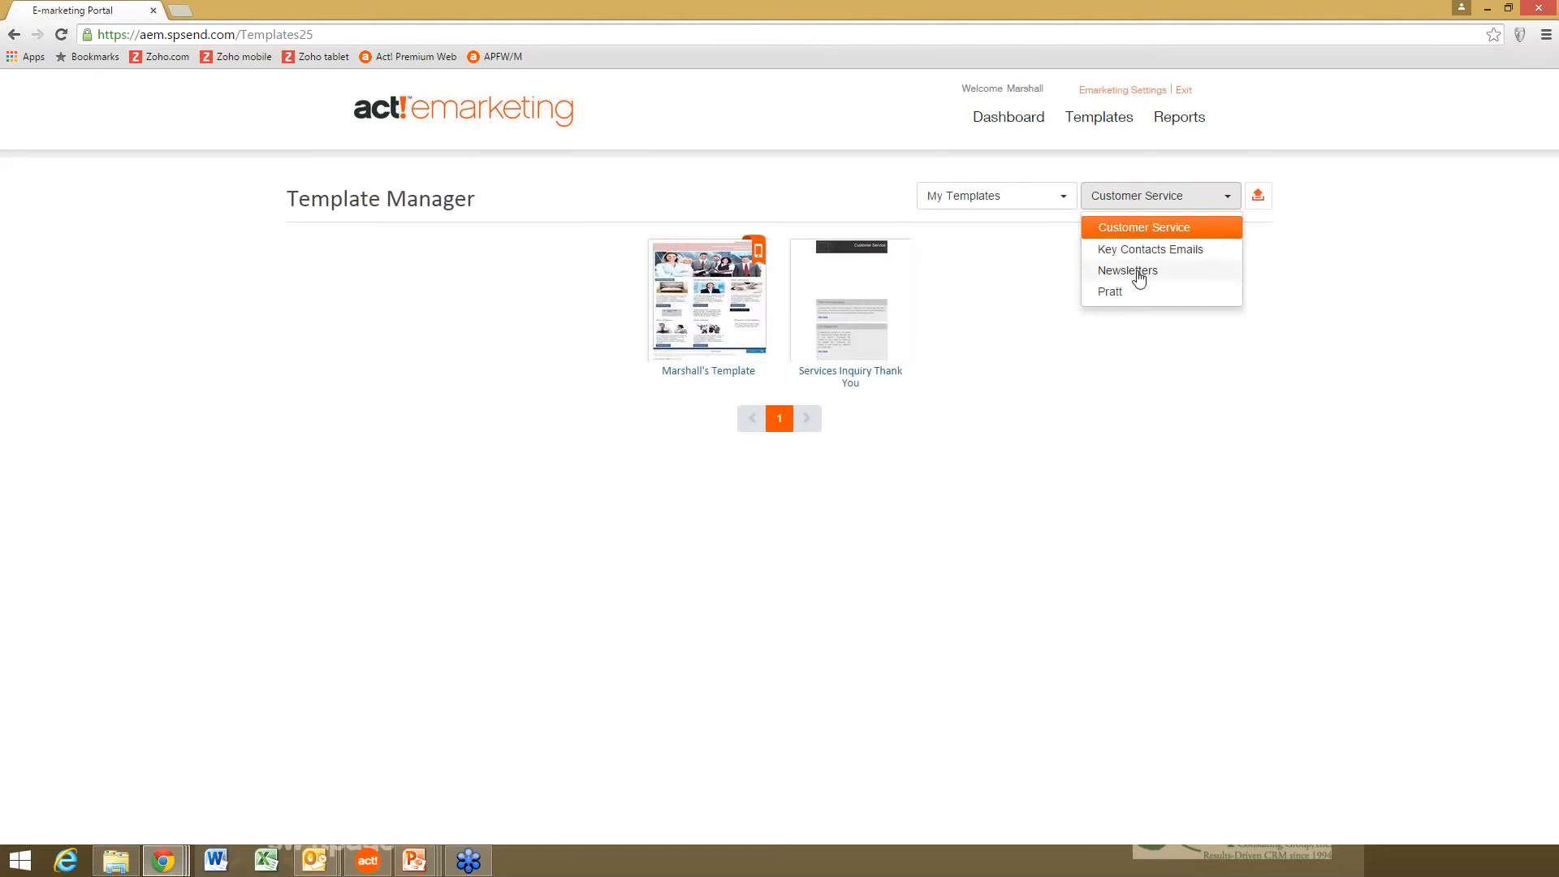
left_click(1139, 272)
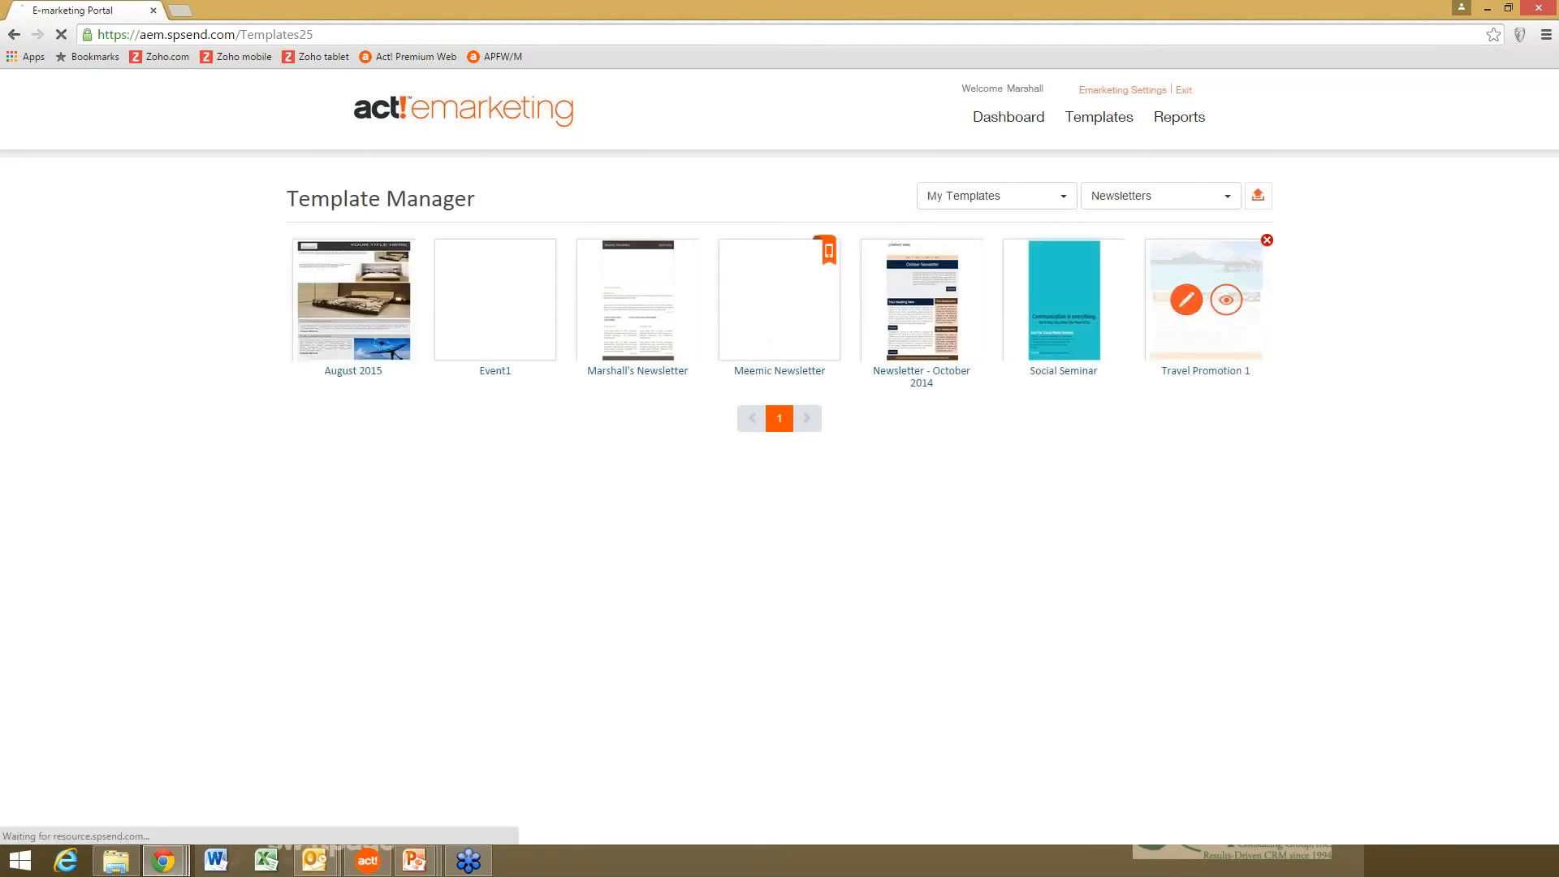
left_click(1186, 299)
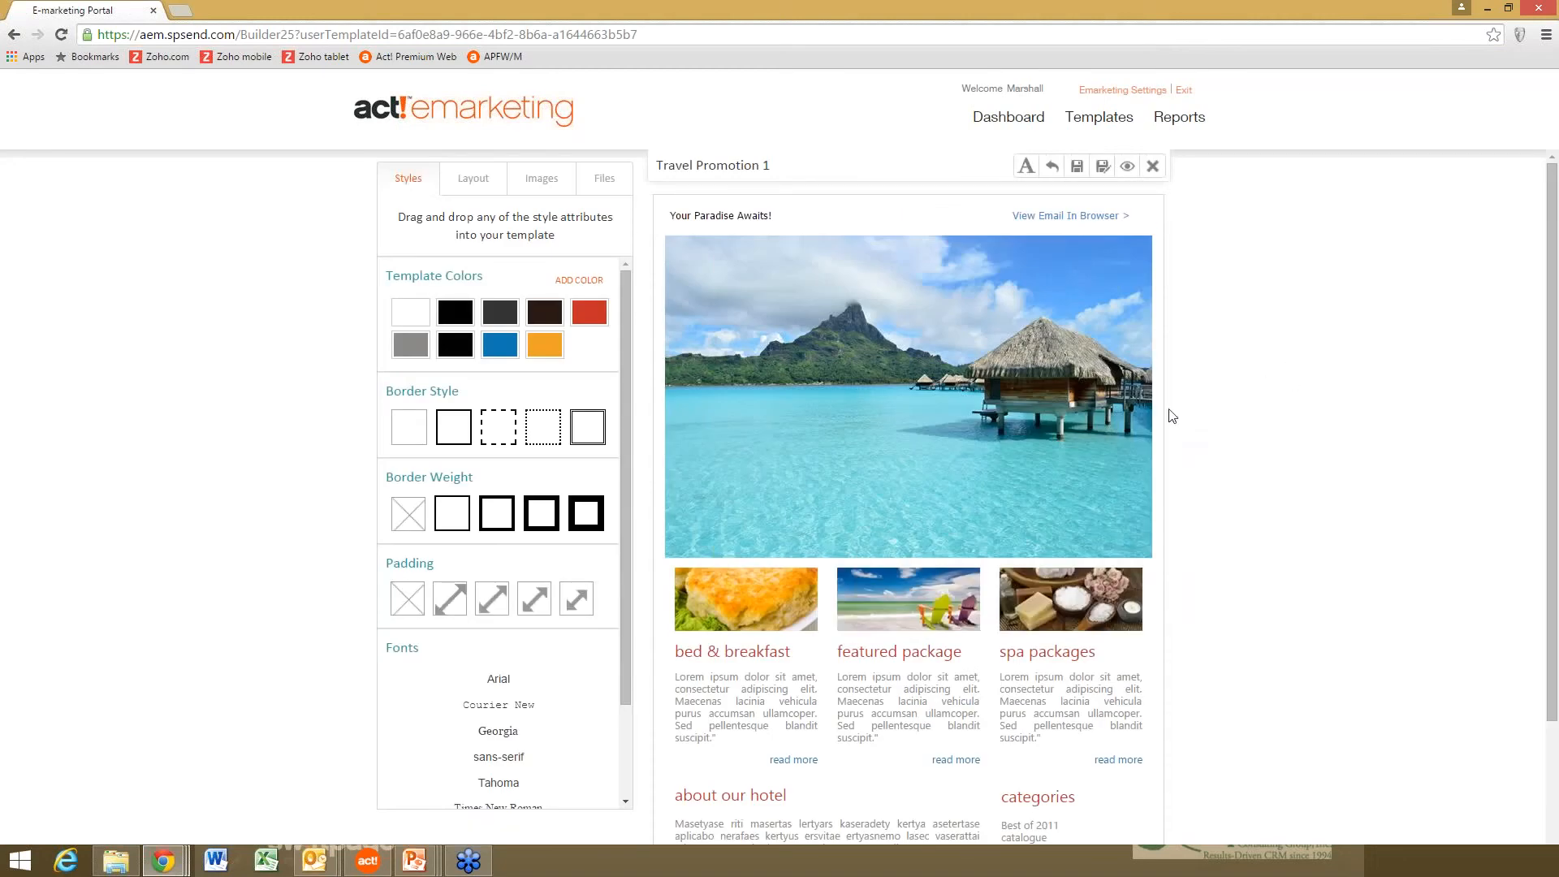
- Replace the bed & breakfast description with placeholder text, then return to layout mode
left_click(1026, 168)
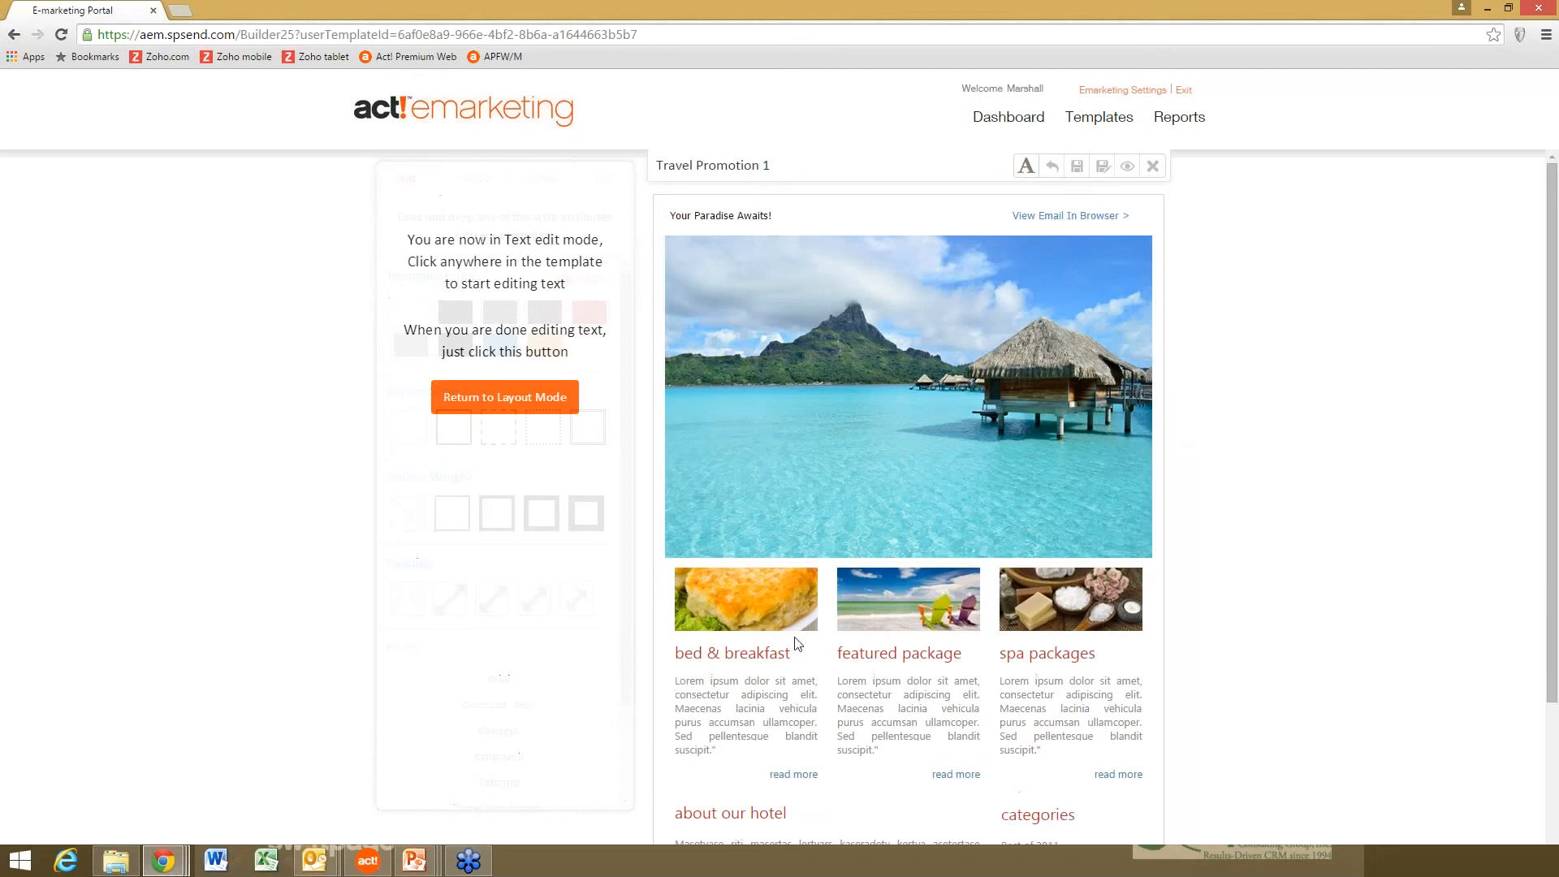
left_click_drag(732, 748, 672, 680)
type("jalkdfj;lasdfj alskdfj alskdfasdjfasdfasdjfas d")
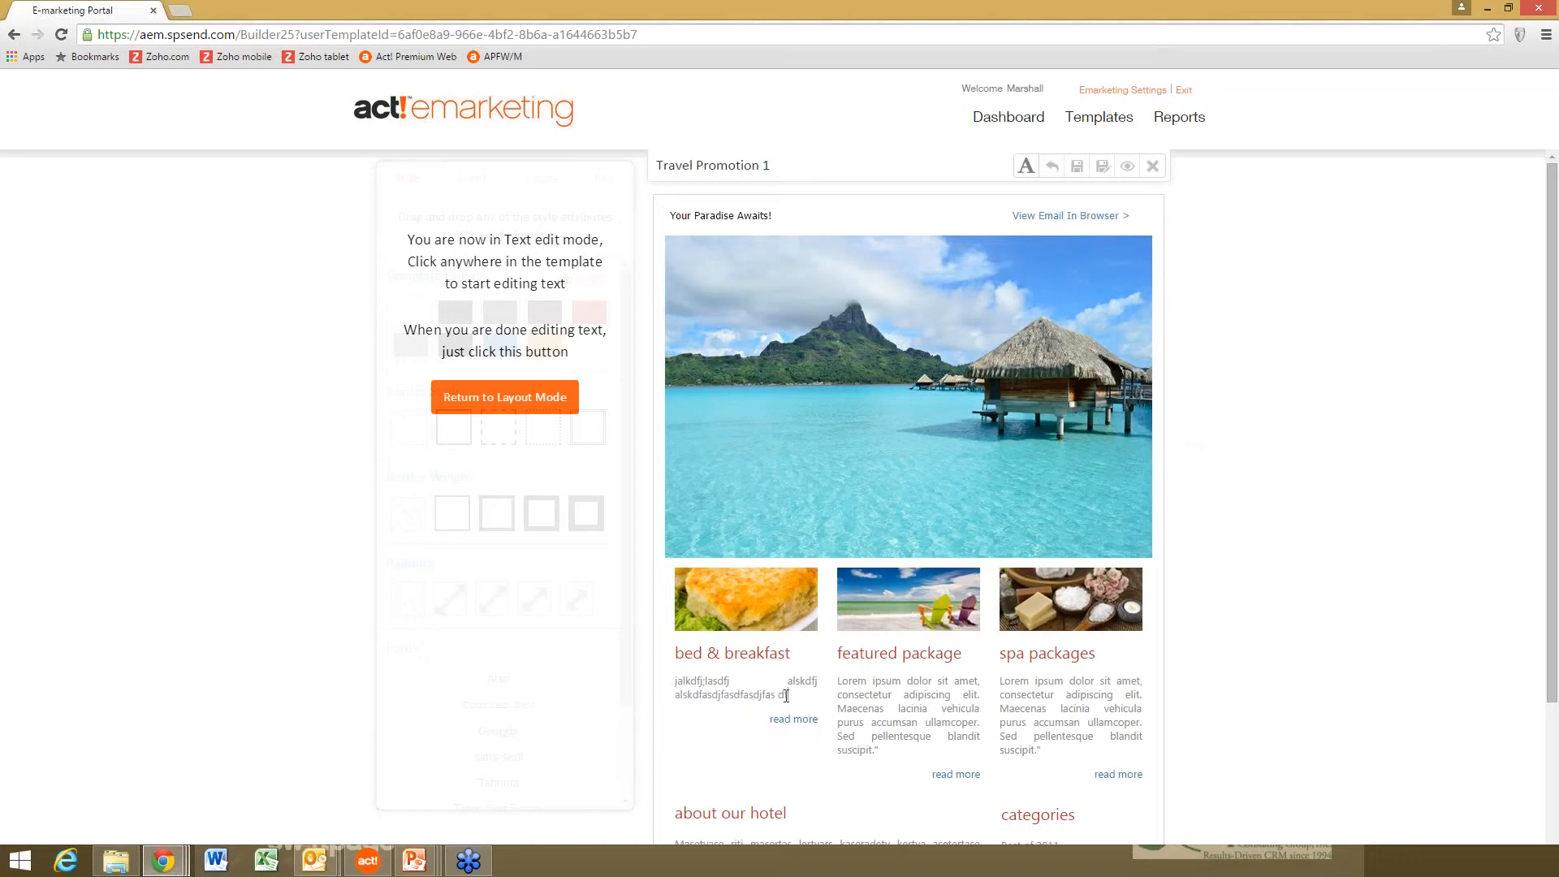
left_click(785, 696)
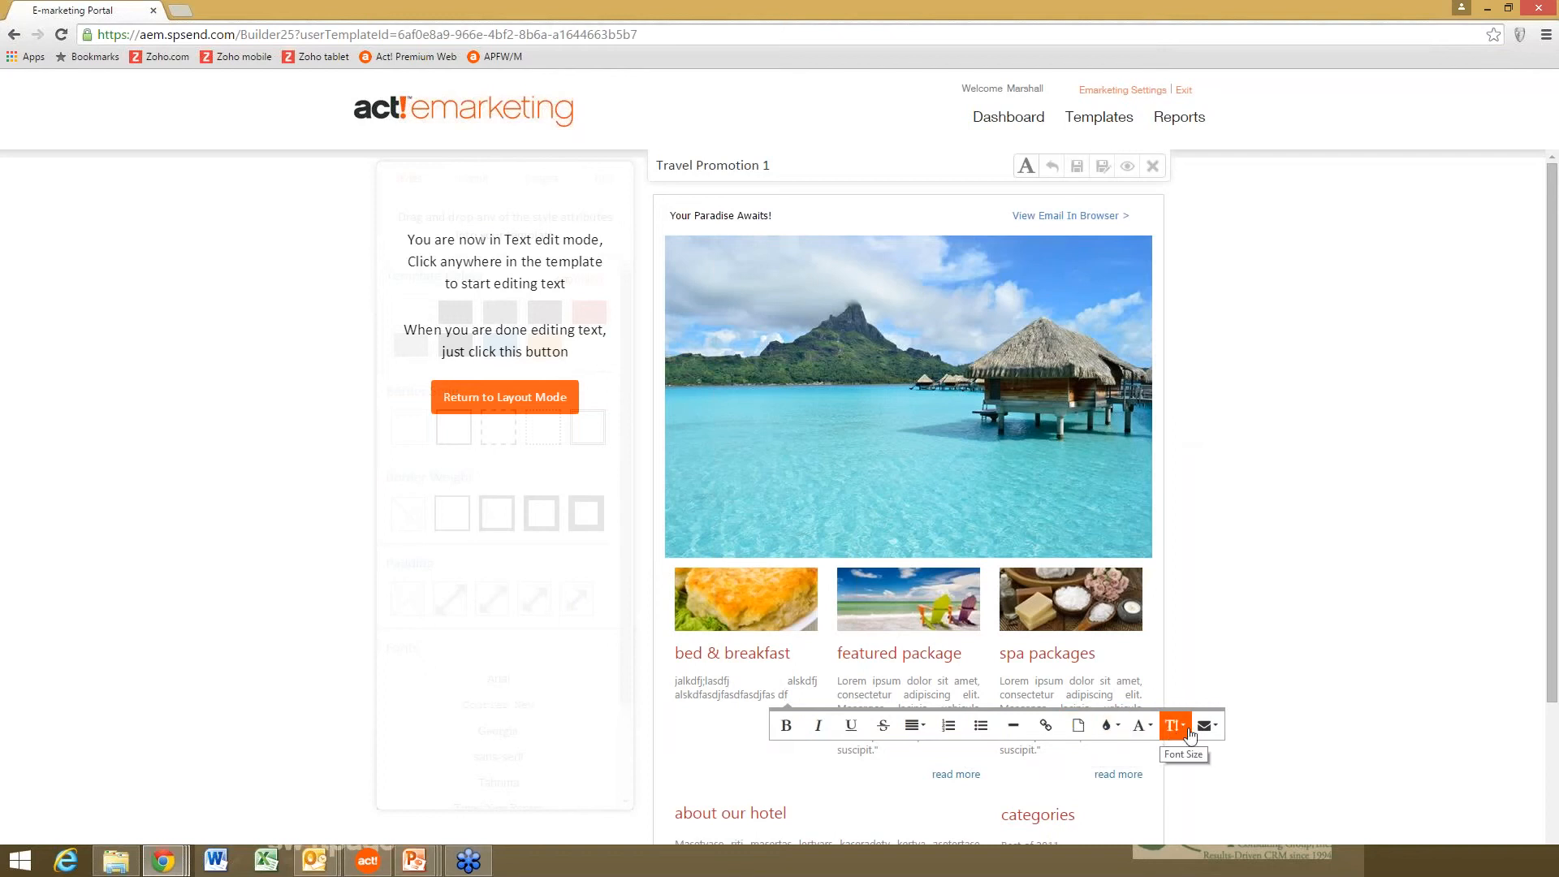
left_click(1112, 686)
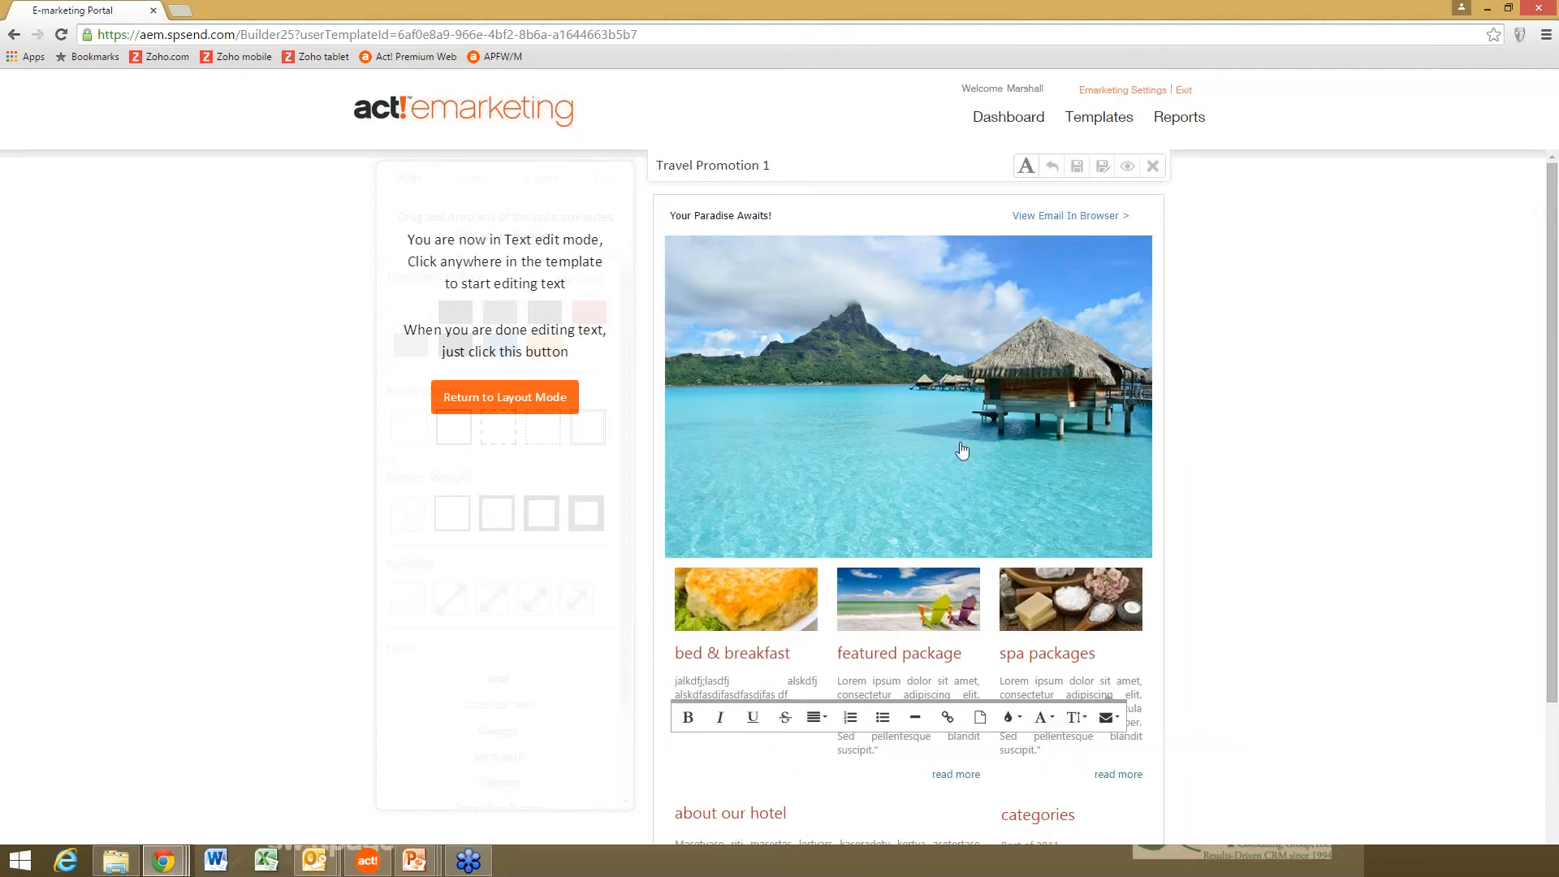
left_click(535, 398)
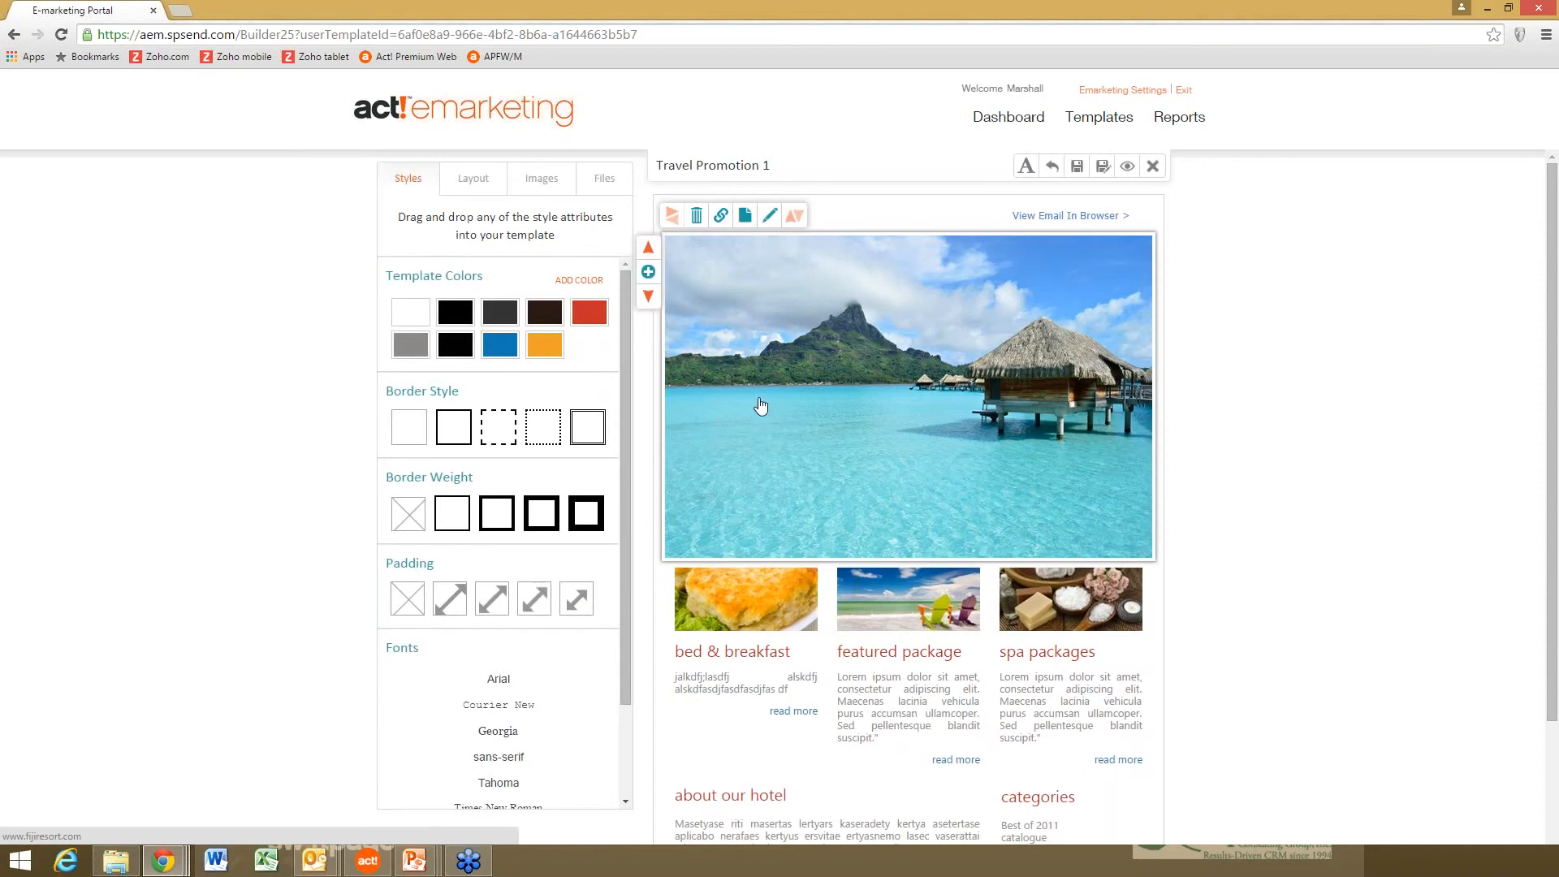
- Duplicate the island photo block and swap the bed & breakfast picture for a Travel stock valley photo
left_click(648, 273)
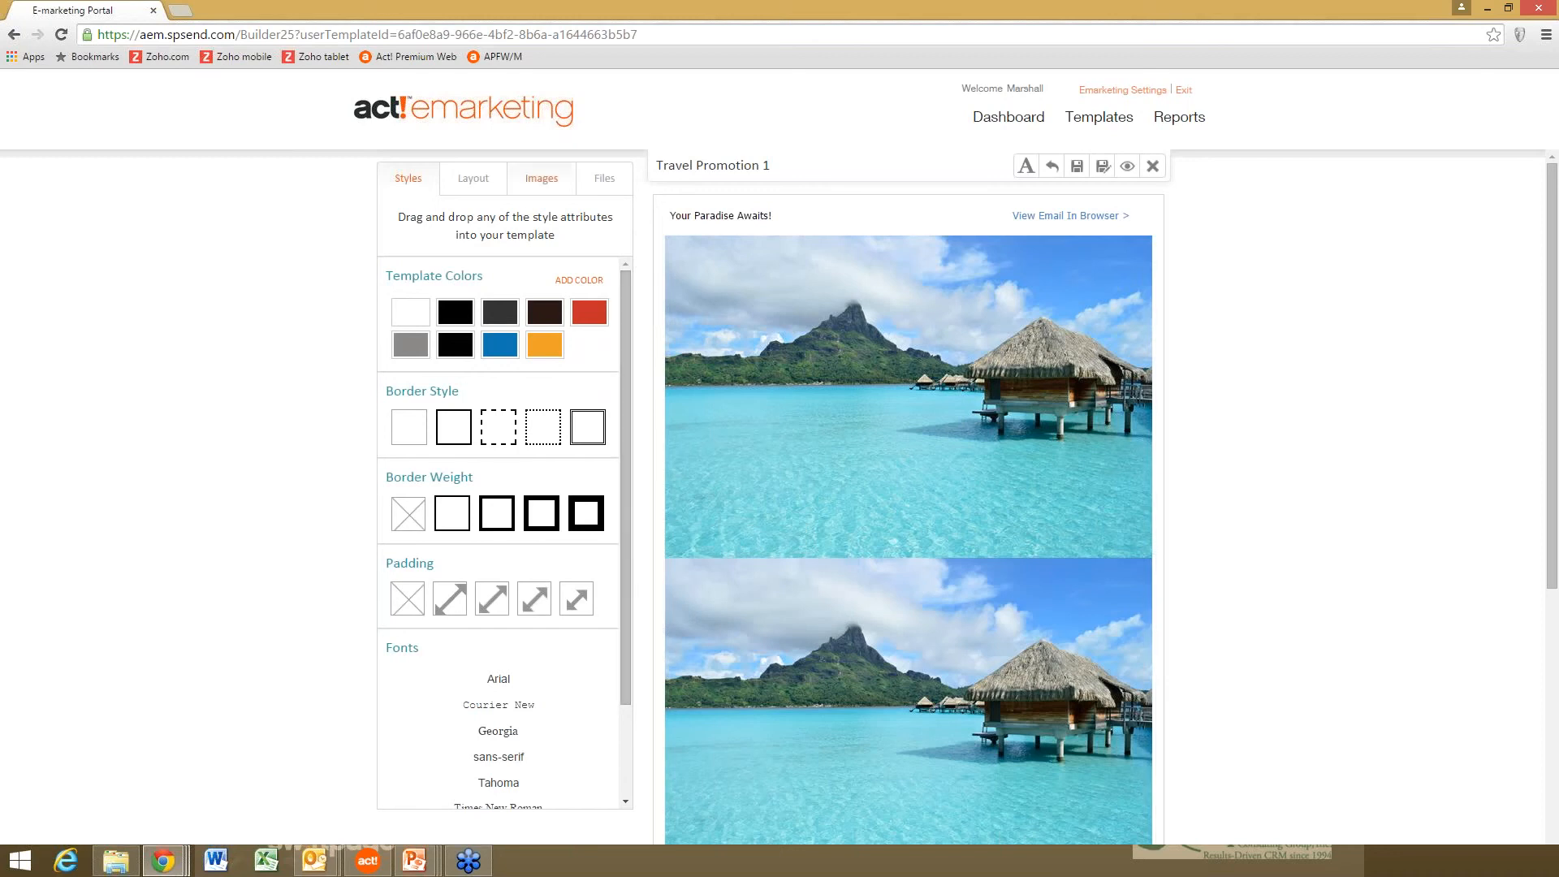
left_click(540, 179)
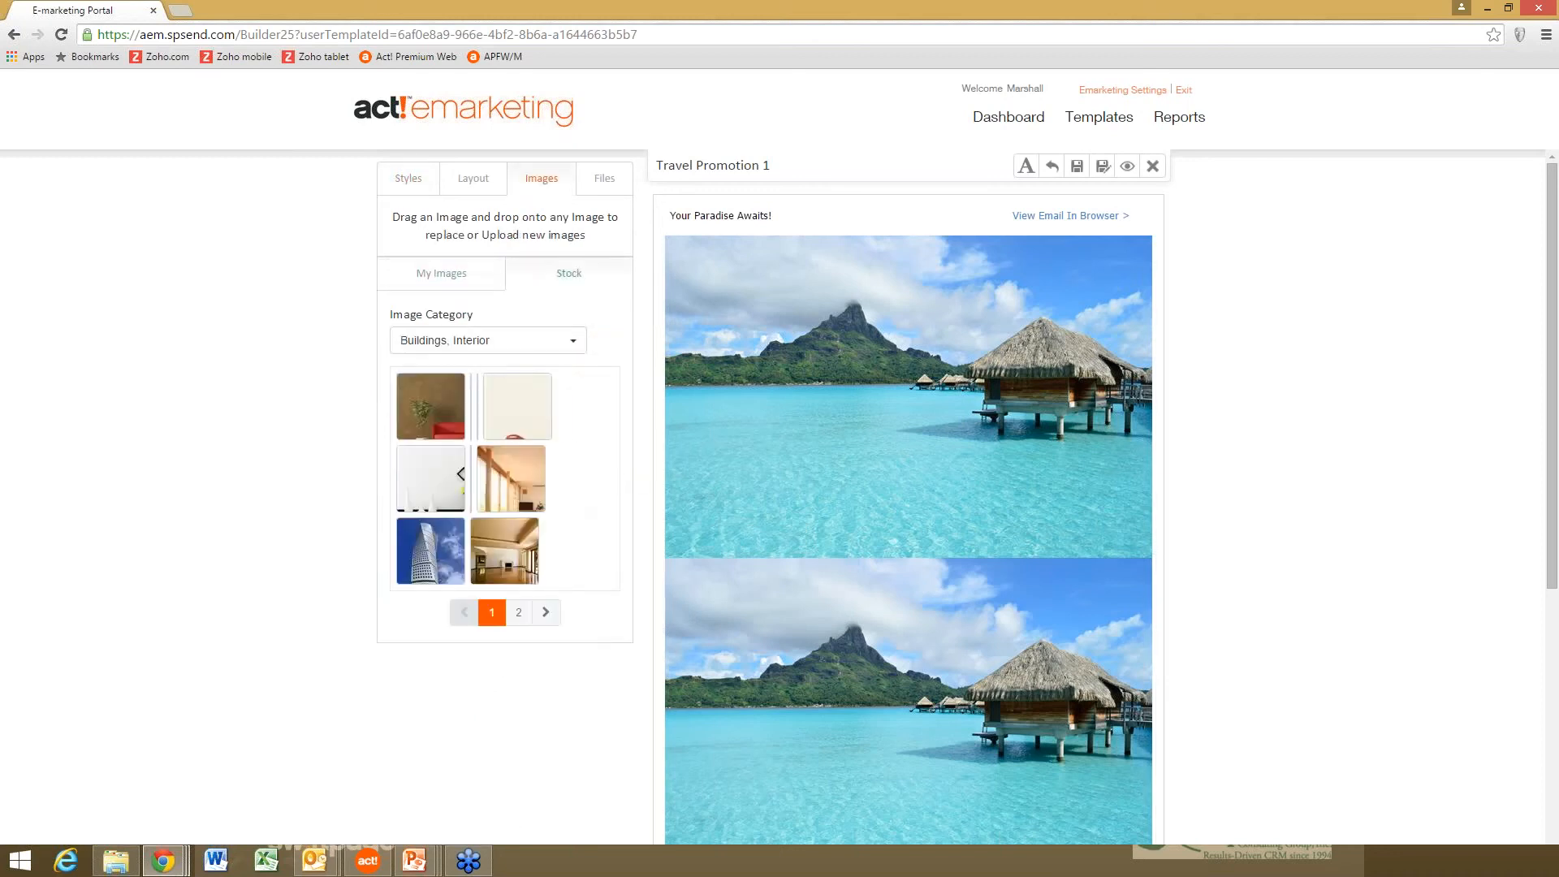
left_click(487, 341)
left_click(423, 605)
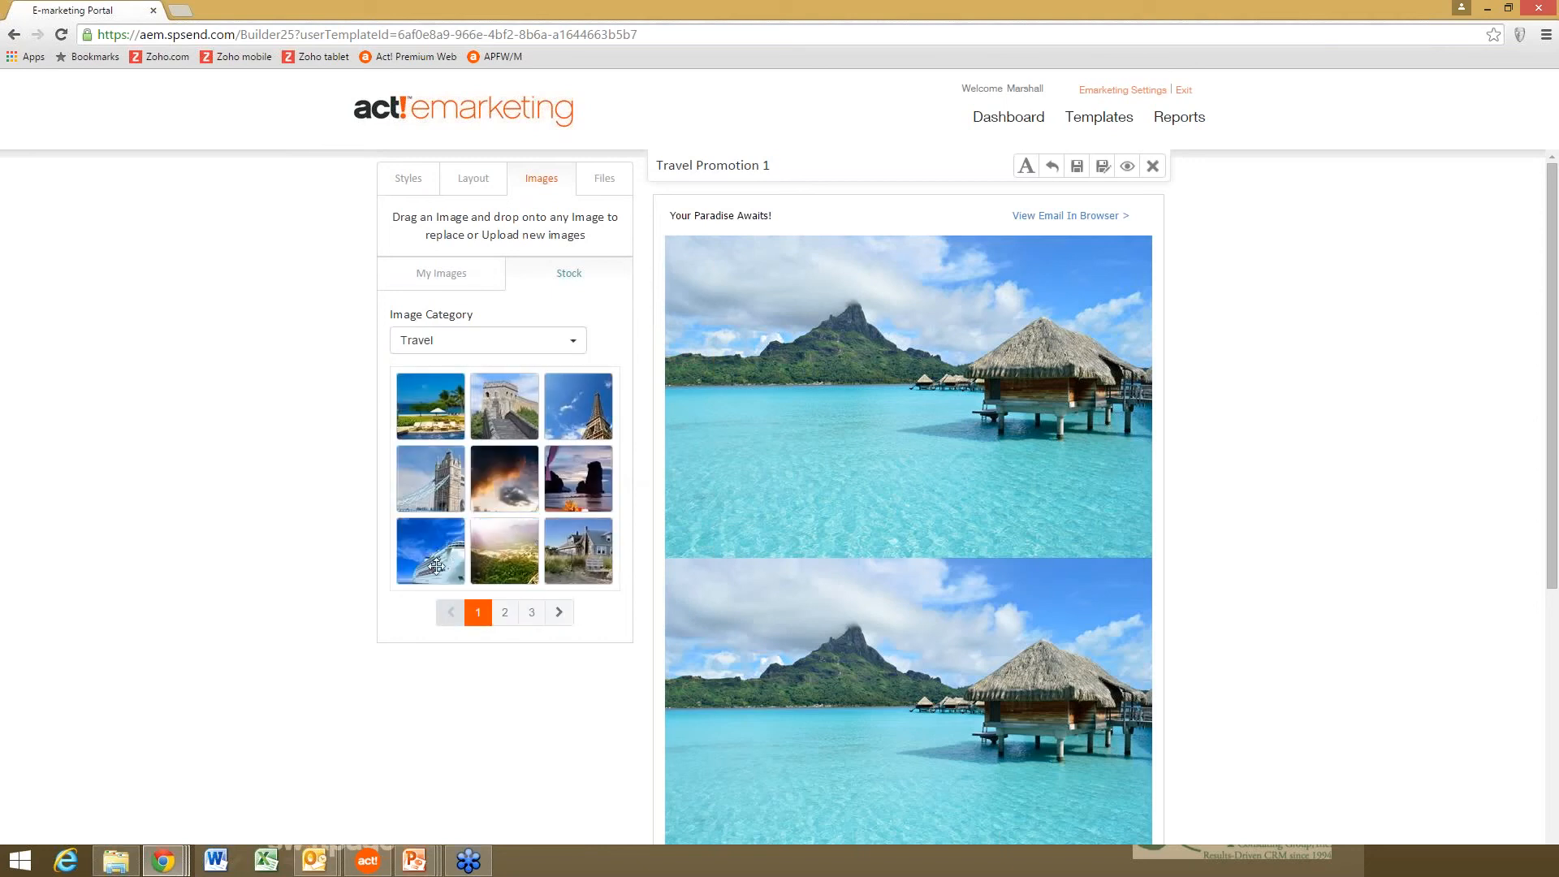
left_click_drag(435, 566, 930, 667)
left_click_drag(416, 568, 968, 720)
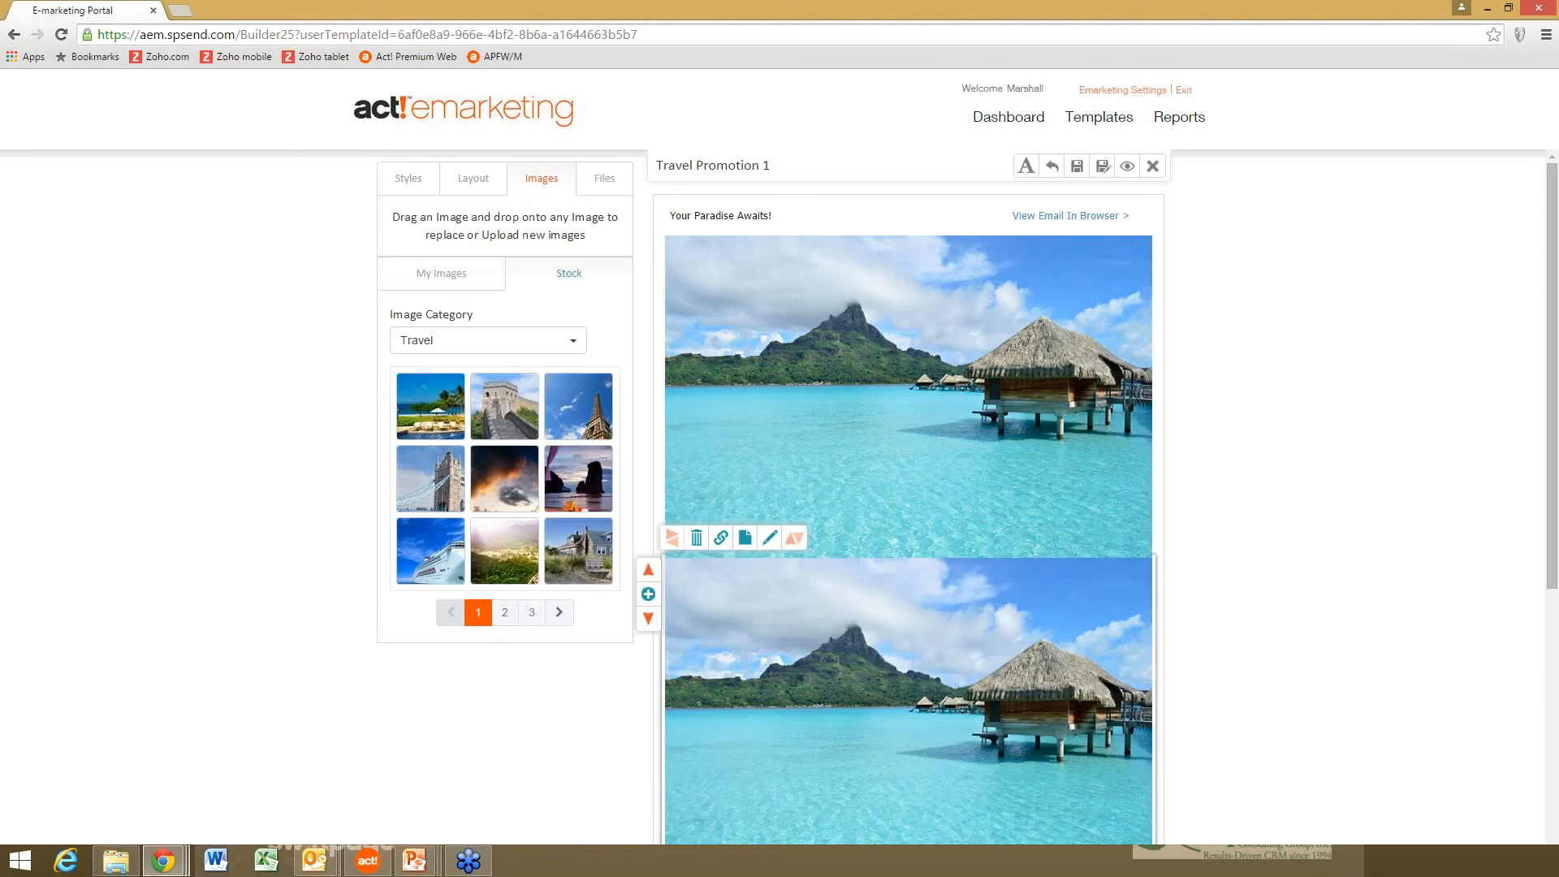
left_click_drag(1551, 418, 1551, 551)
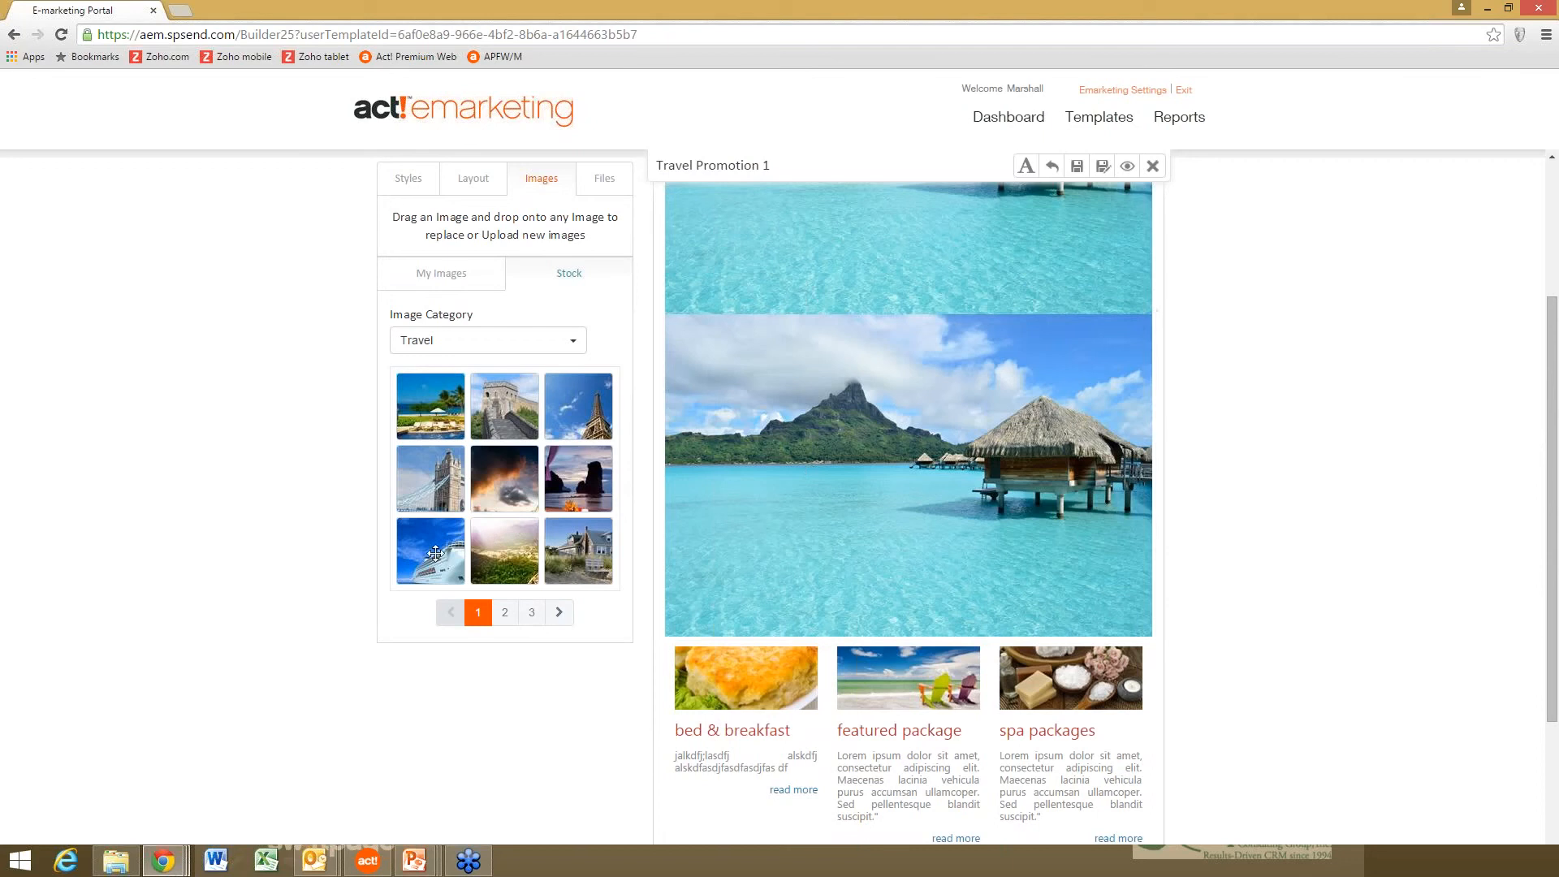
left_click_drag(524, 555, 783, 694)
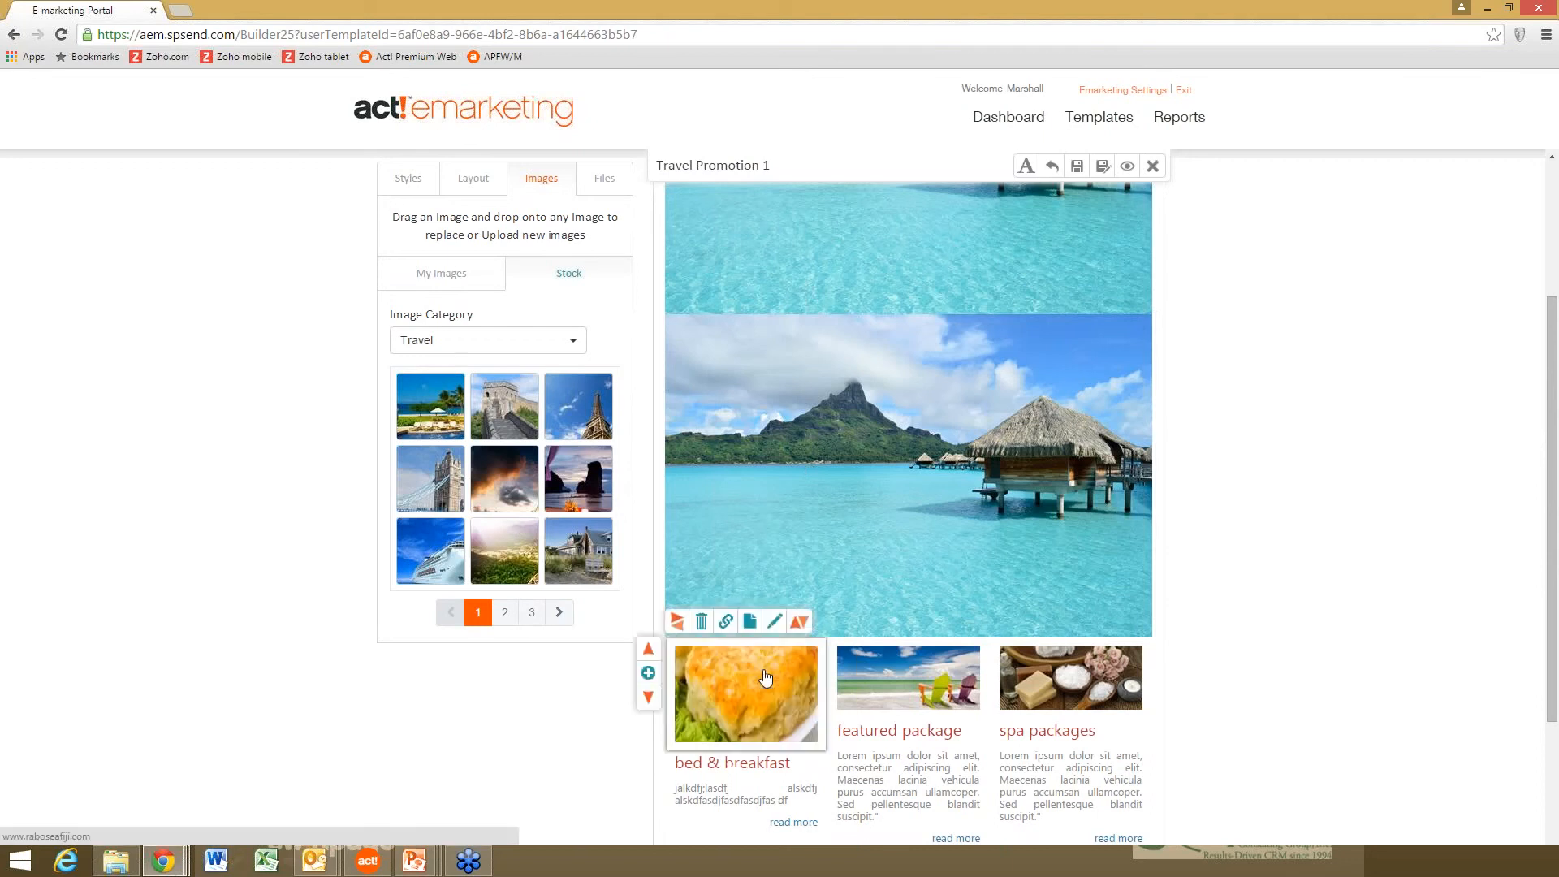
- Delete the duplicate lagoon image block and confirm the removal
mouse_move(919, 443)
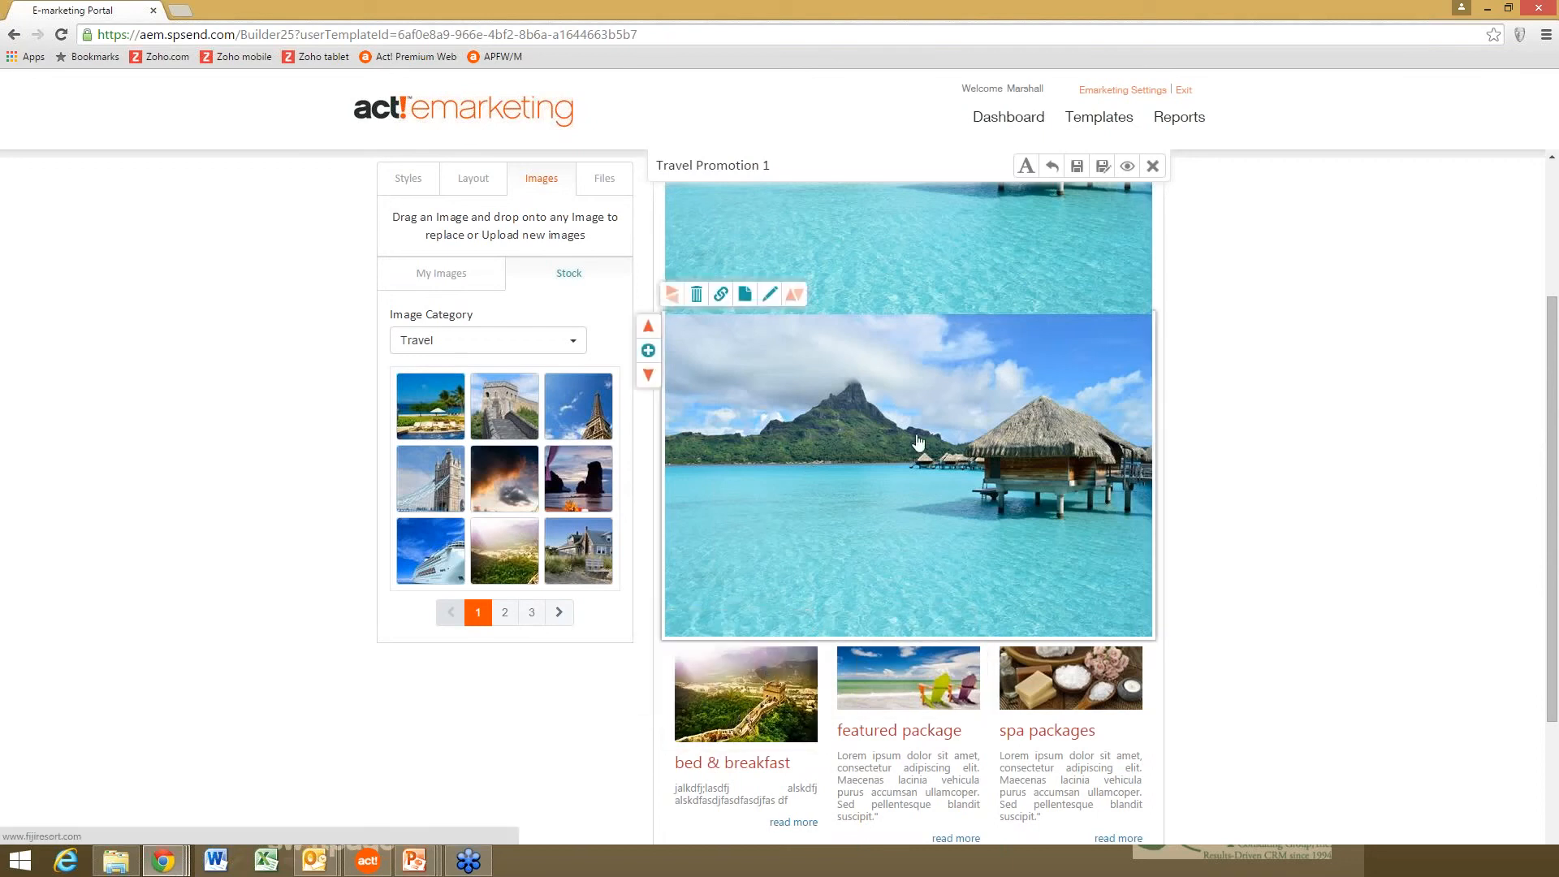
left_click(697, 297)
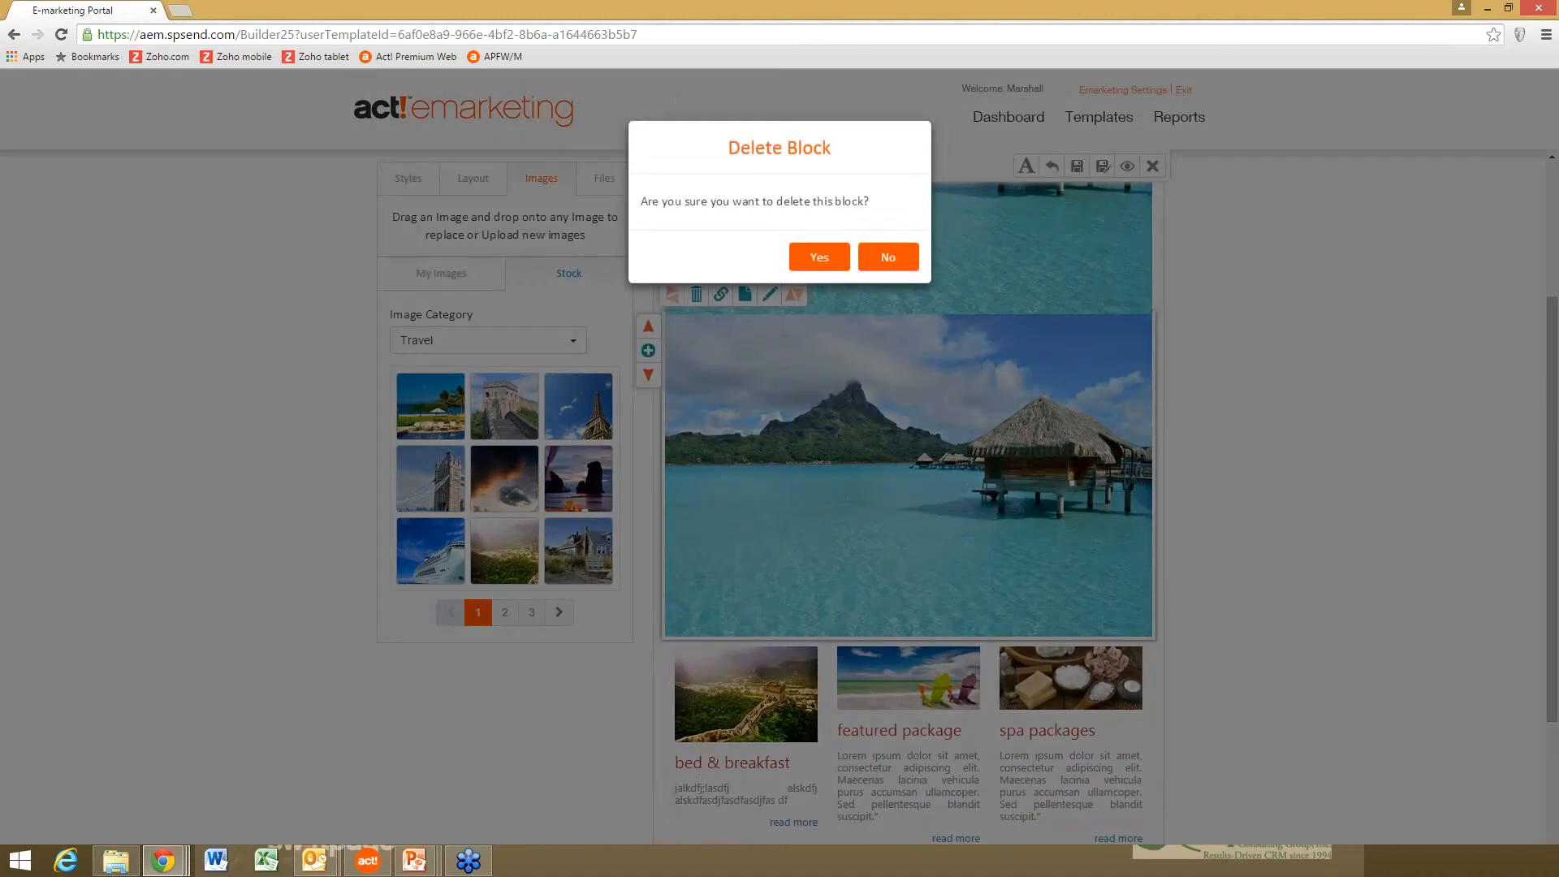
left_click(816, 261)
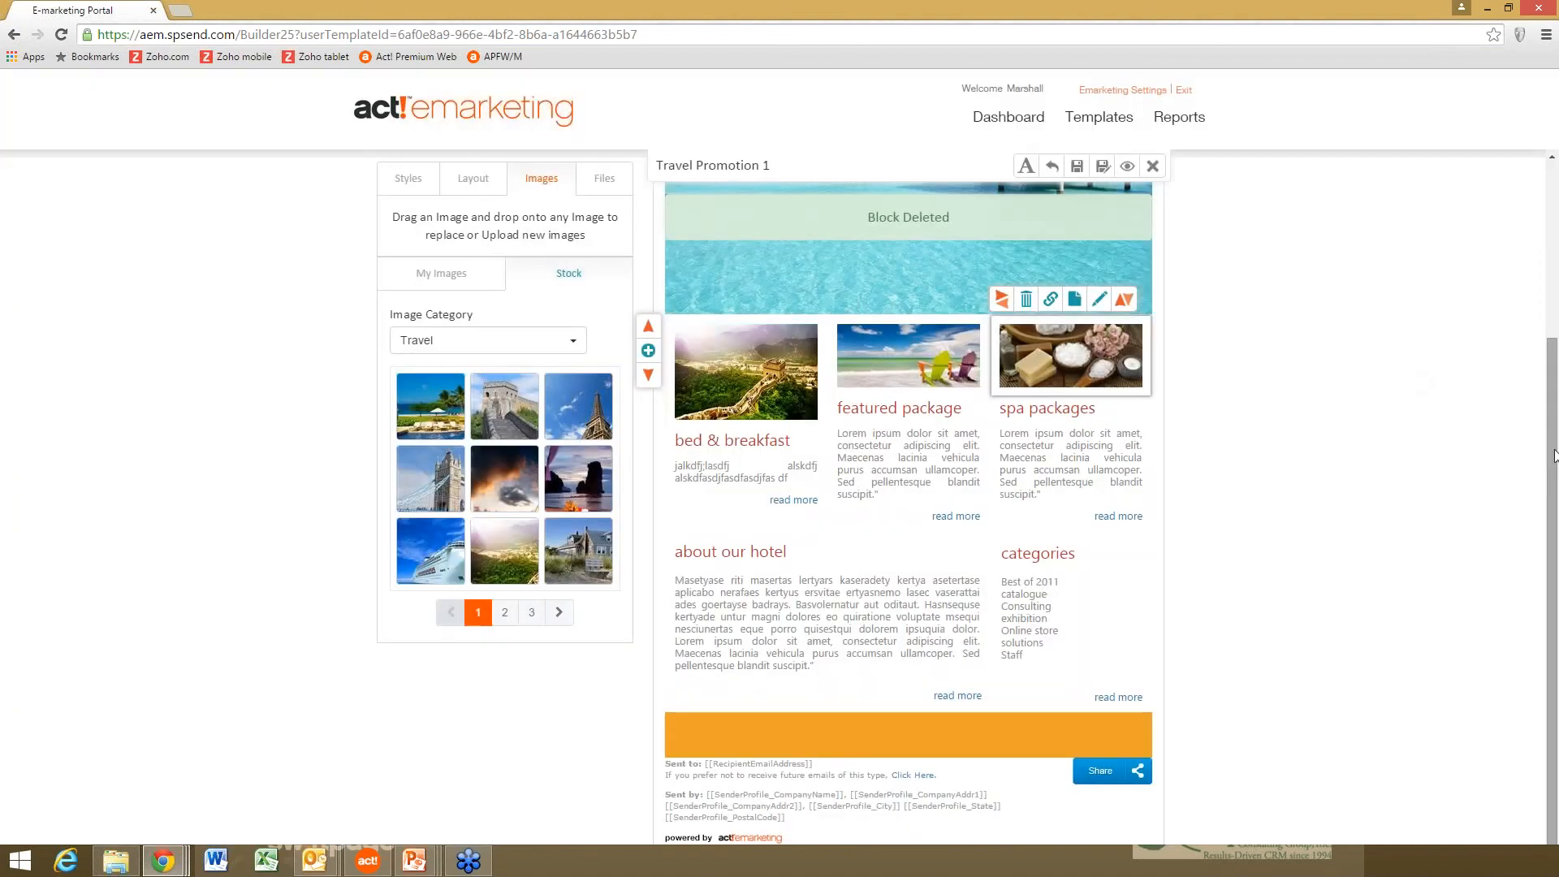
- Scroll through the edited Travel Promotion 1 template, then close the template builder
left_click_drag(1552, 453, 1551, 268)
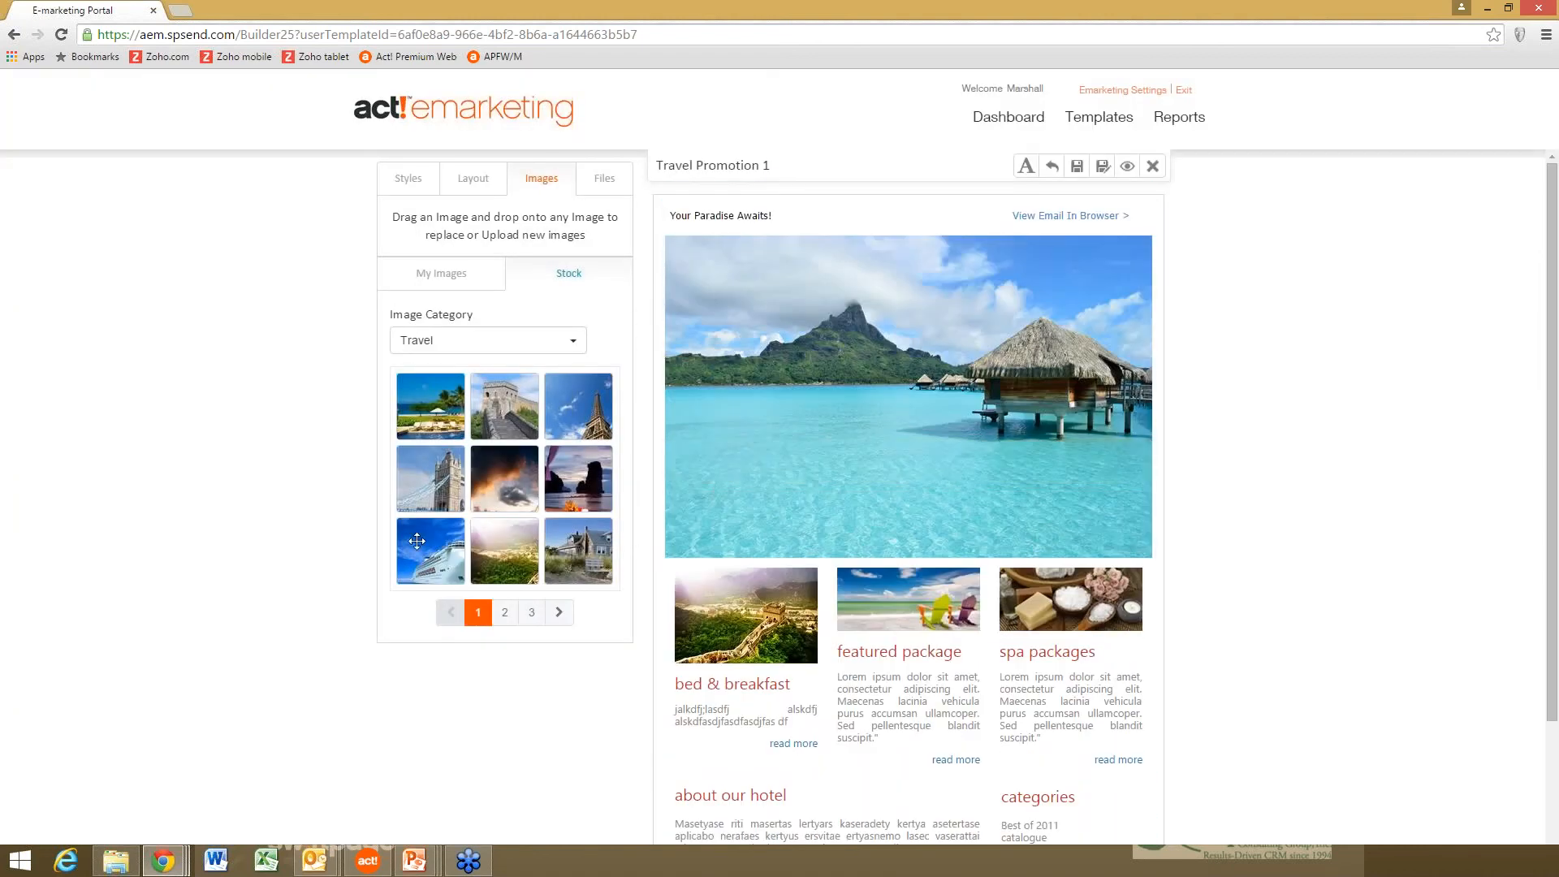
mouse_move(798, 615)
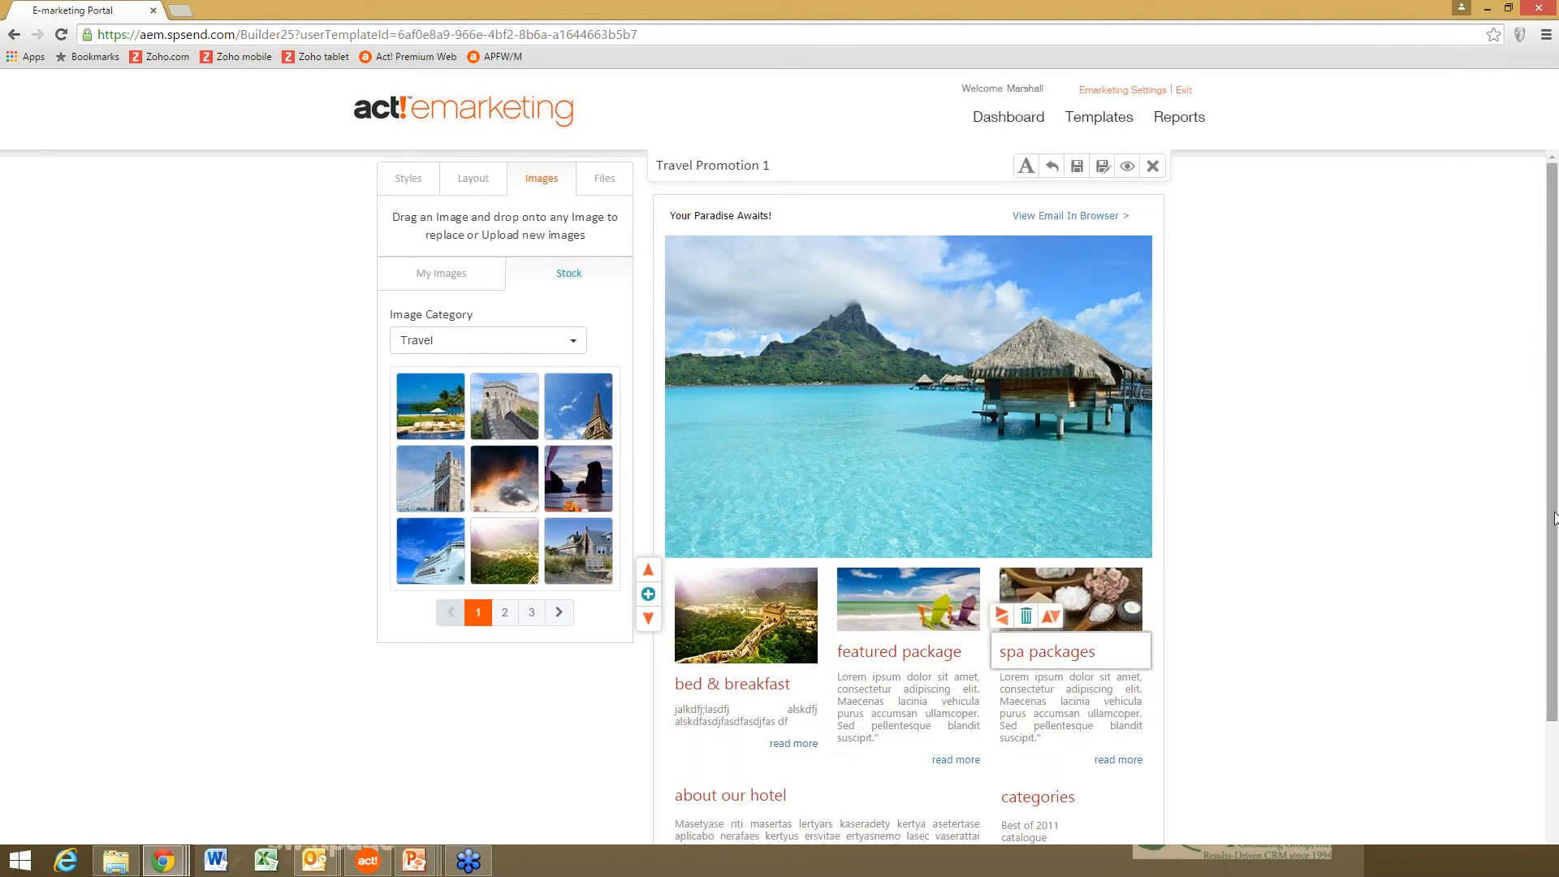
scroll(1554, 517, "down", 2)
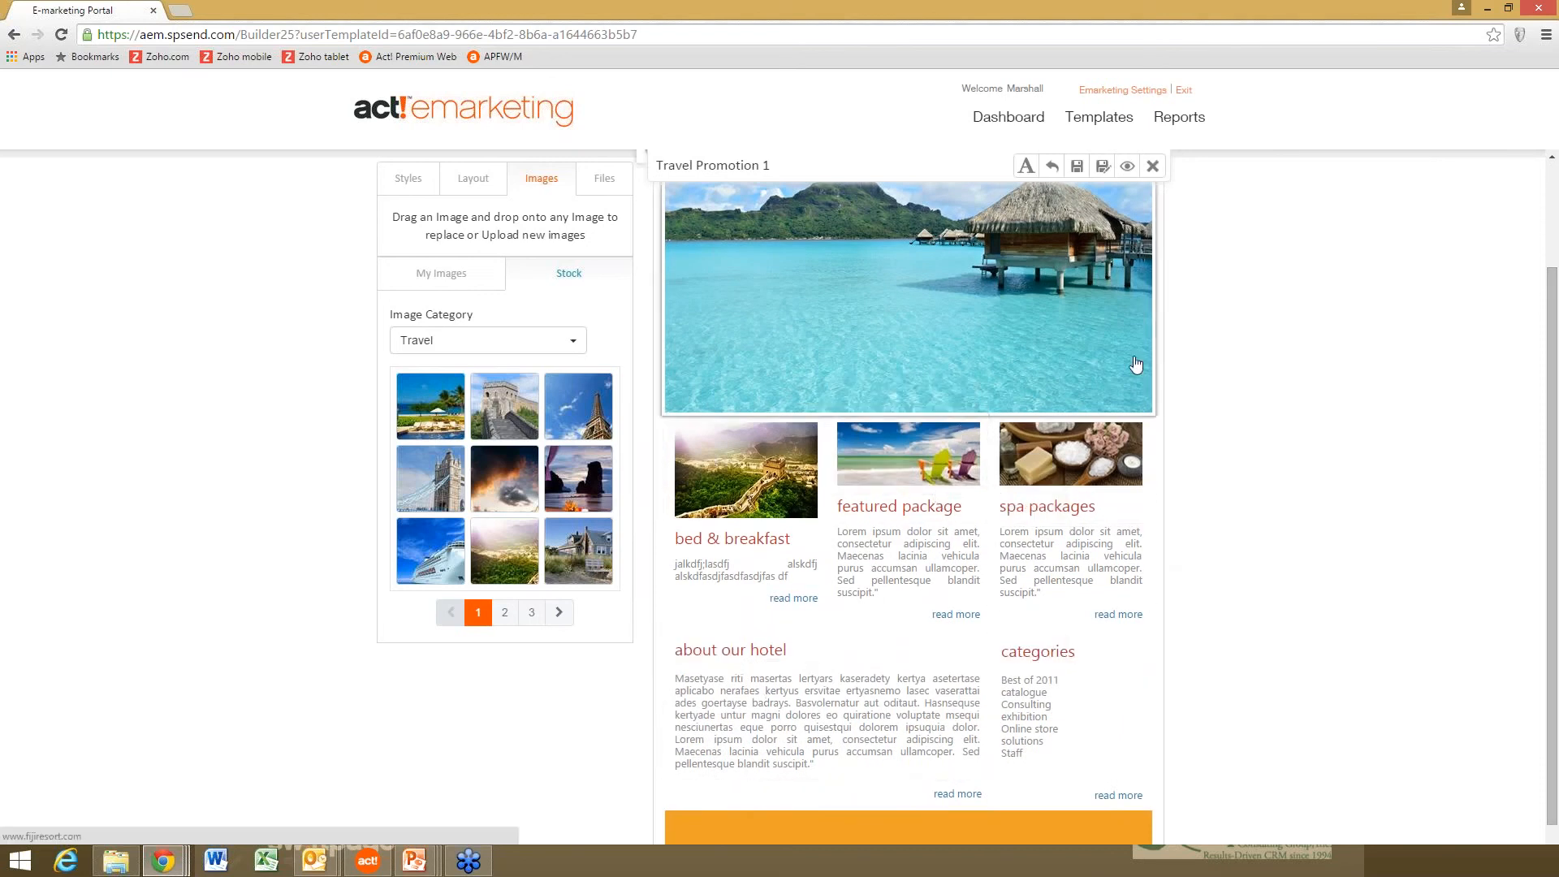
left_click(1557, 463)
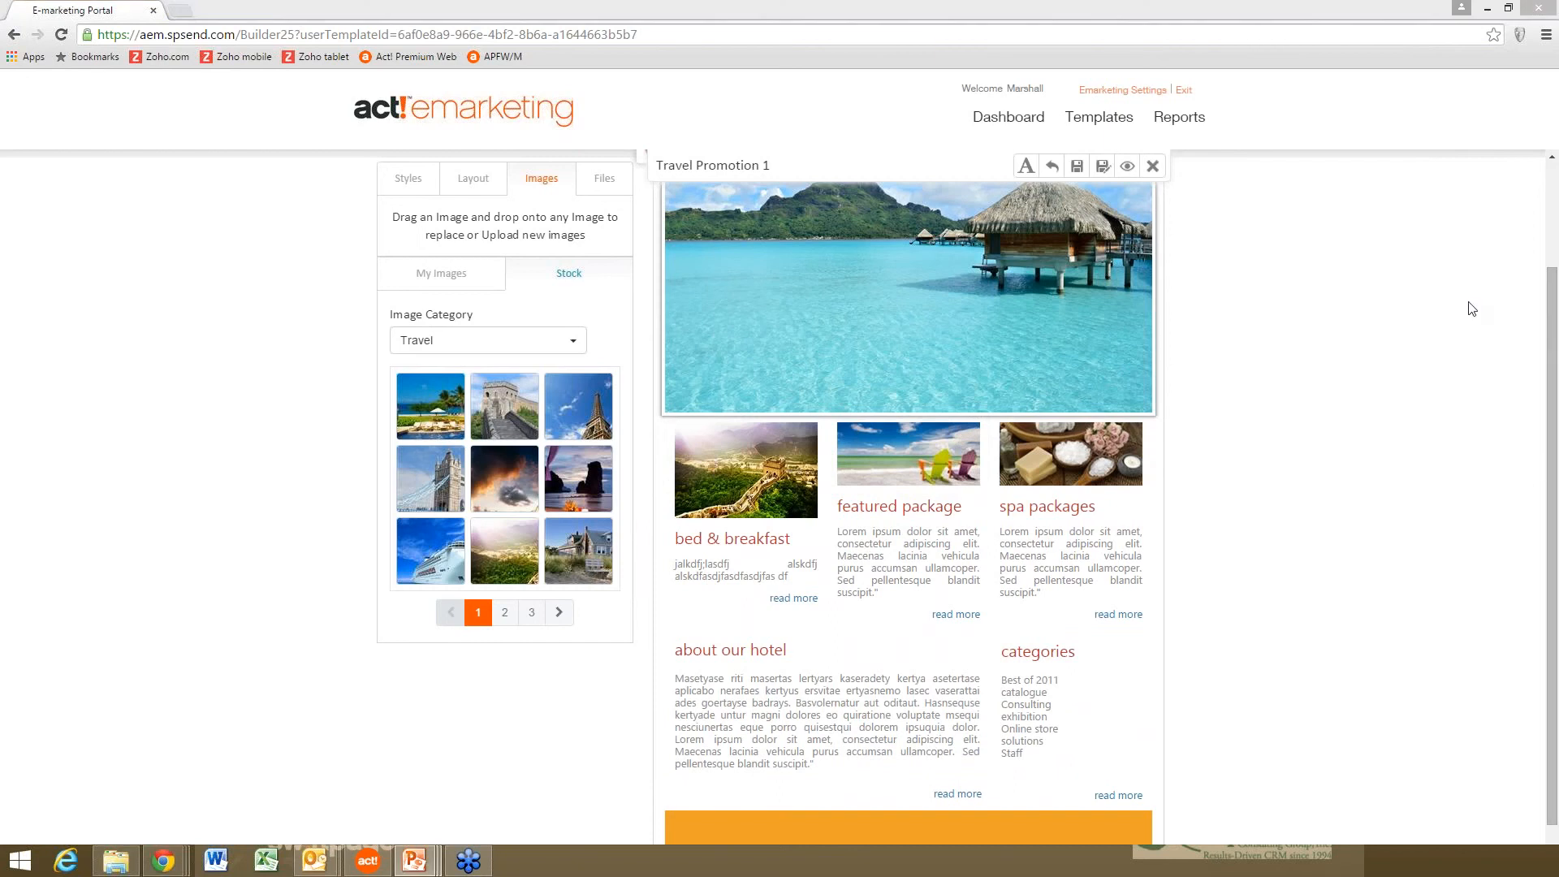
left_click(1079, 168)
left_click(1152, 166)
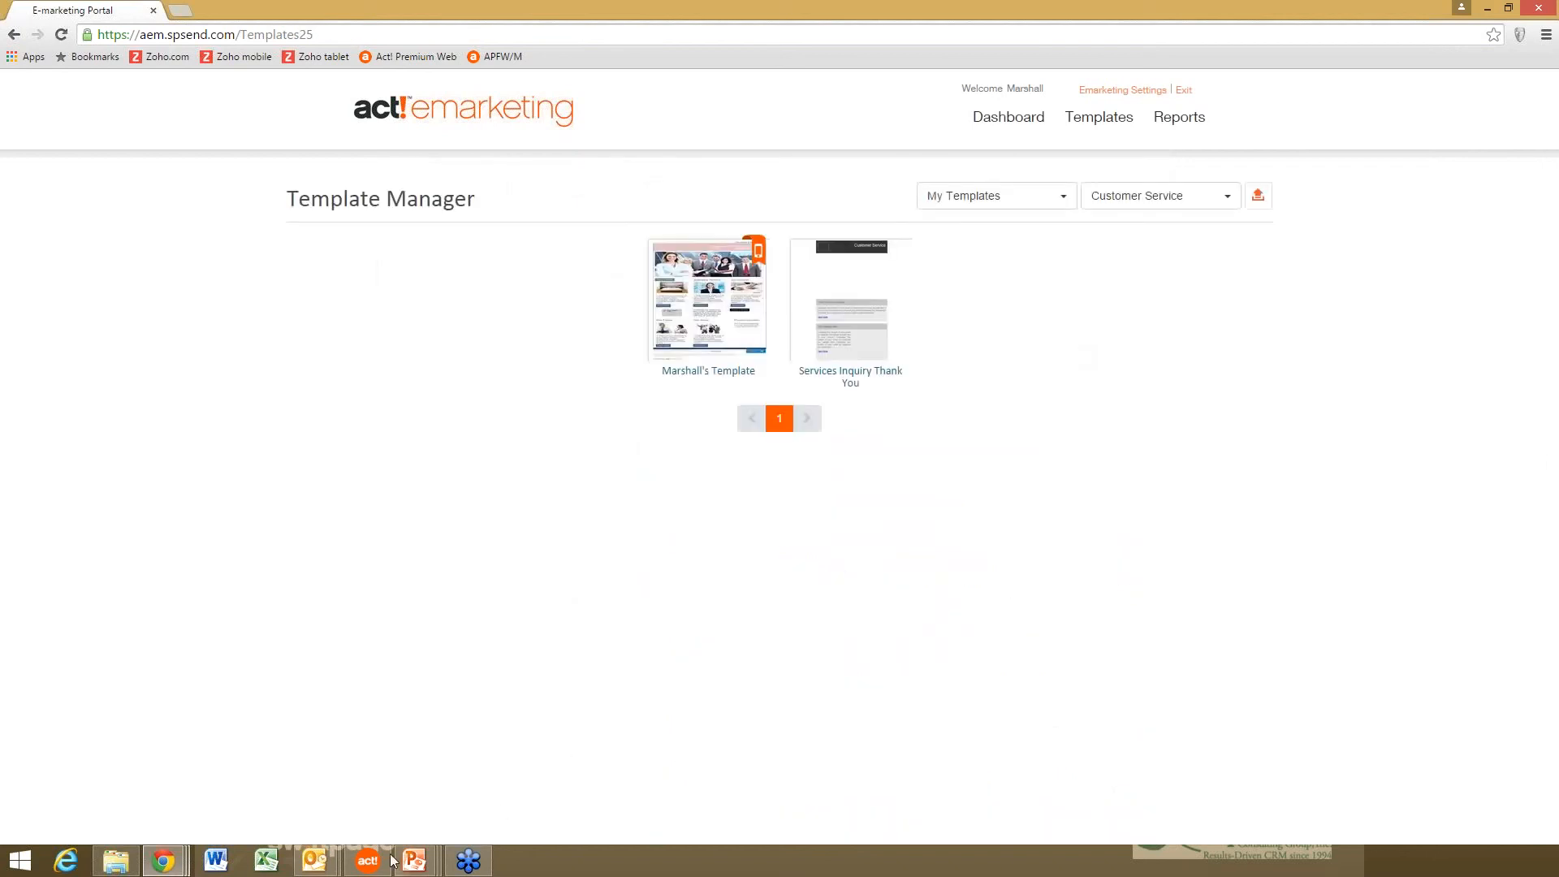
- Switch to the Act! Premium window from the taskbar to see the Paradise Awaits call list
mouse_move(382, 865)
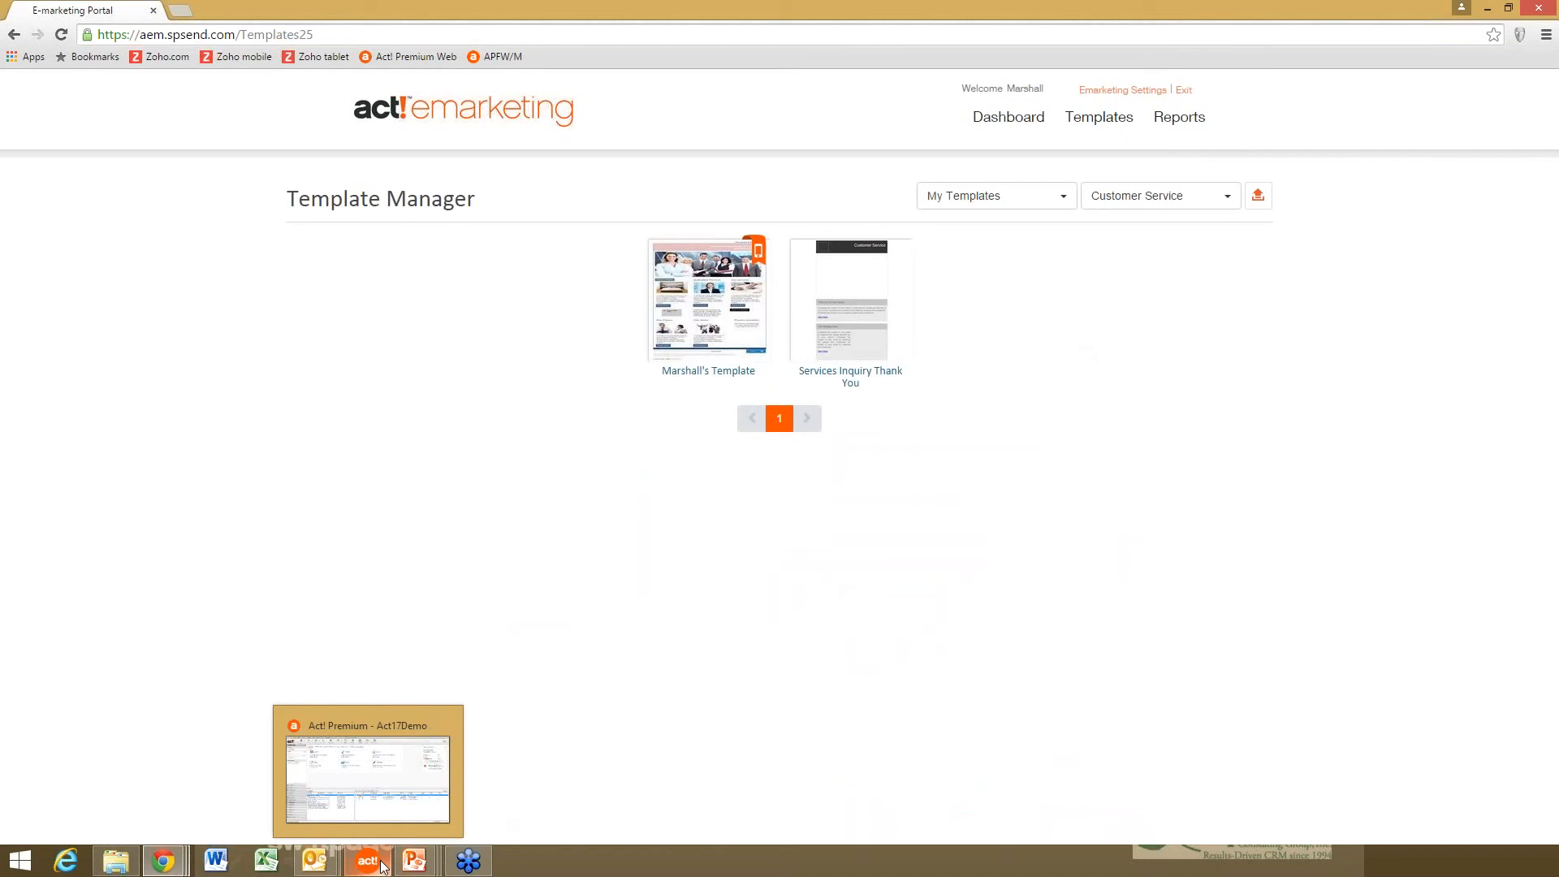
left_click(381, 866)
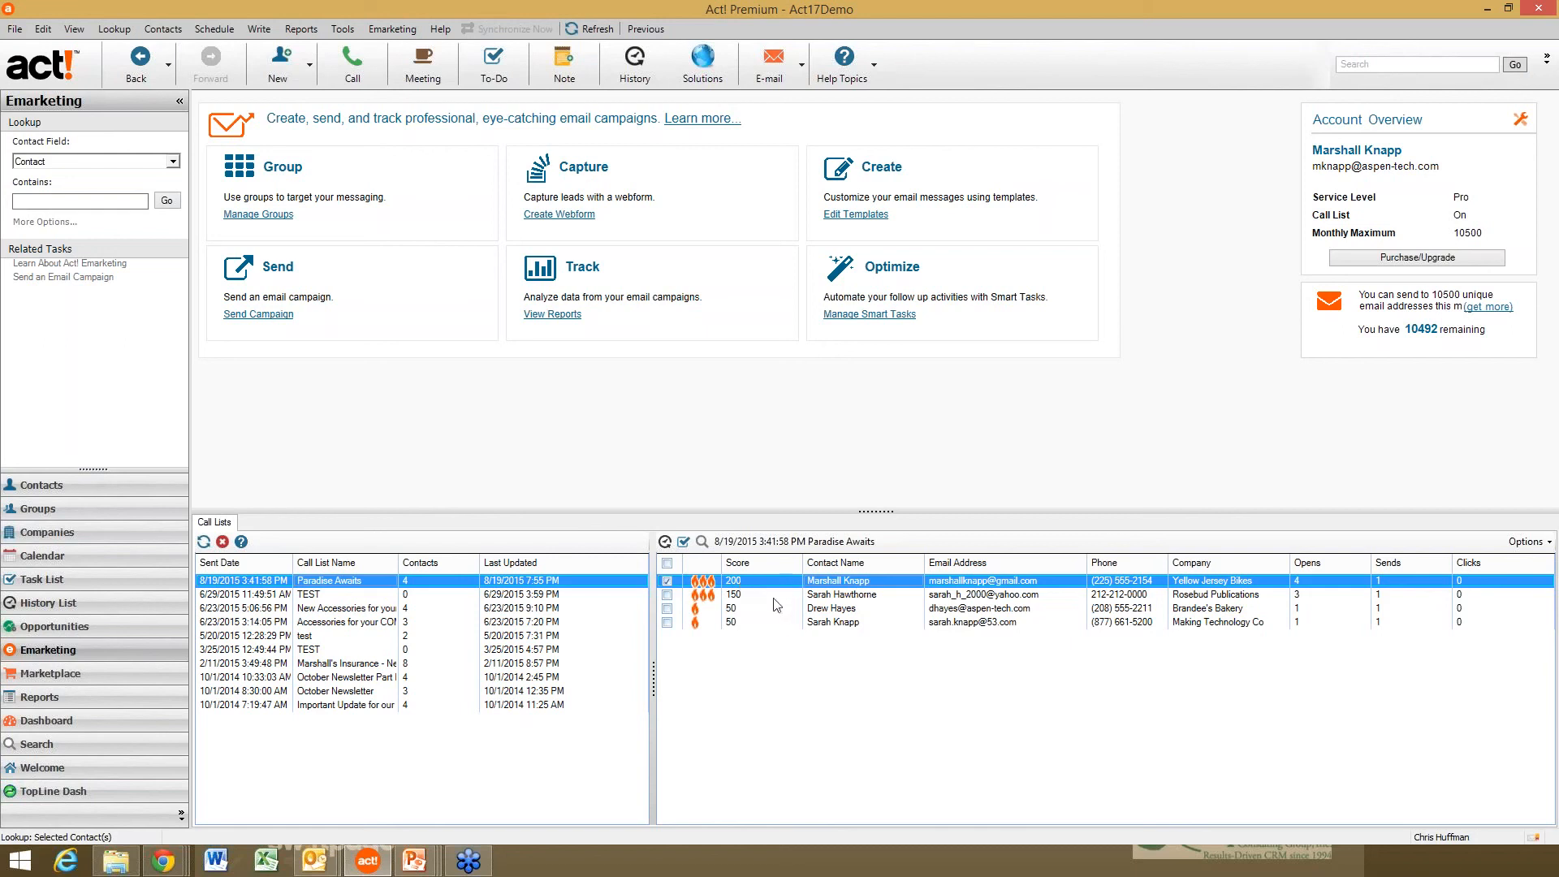
- Tick all four Paradise Awaits call-list contacts and create a contact lookup from them
left_click(668, 595)
left_click(667, 609)
left_click(667, 623)
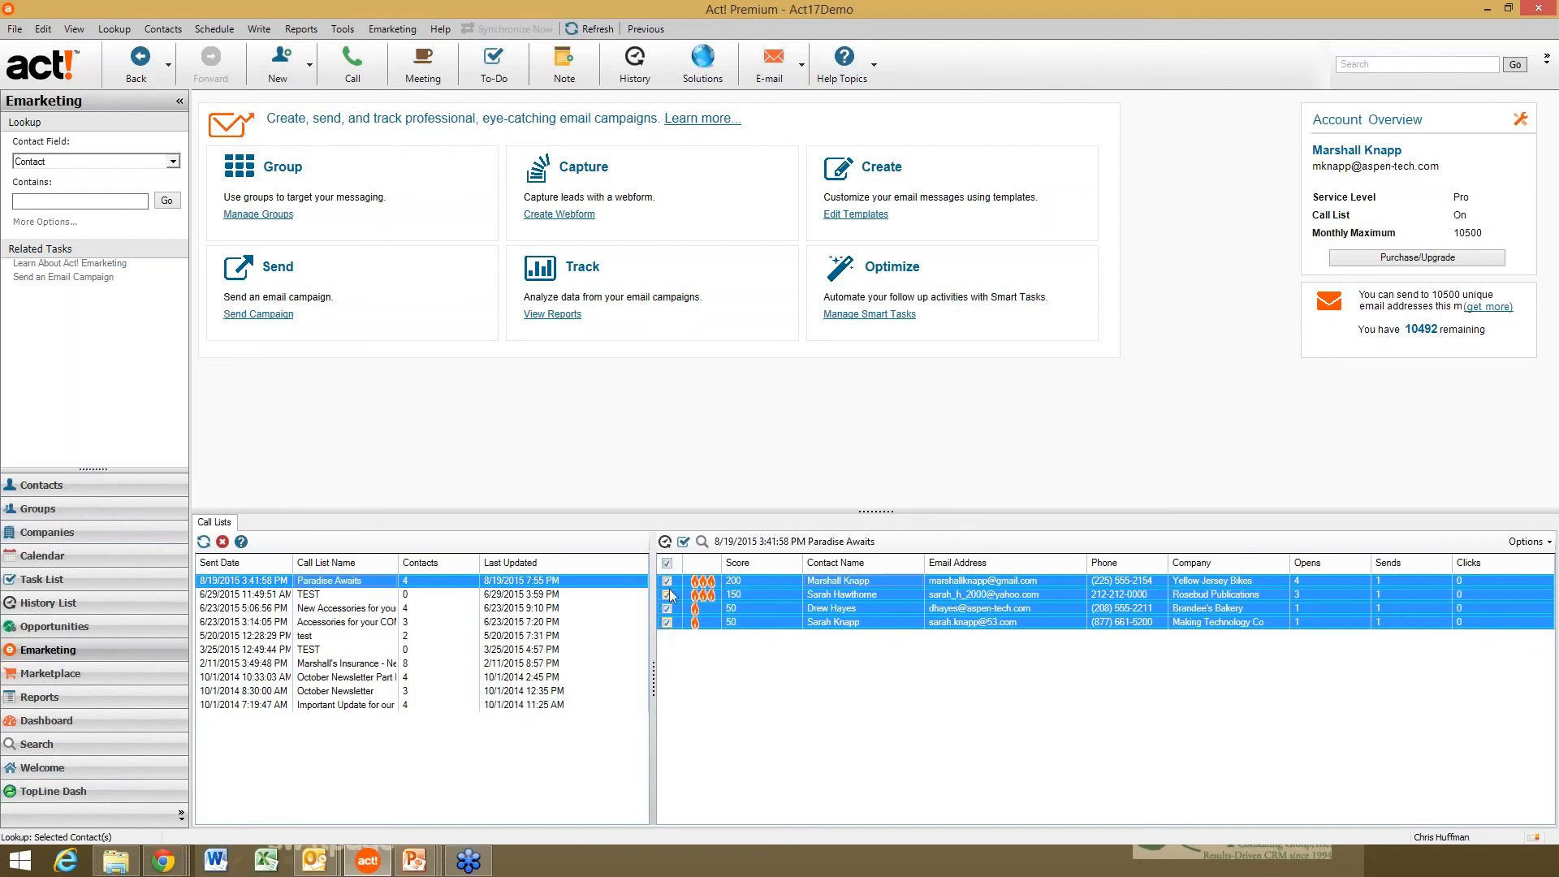
left_click(668, 563)
left_click(667, 564)
left_click(703, 542)
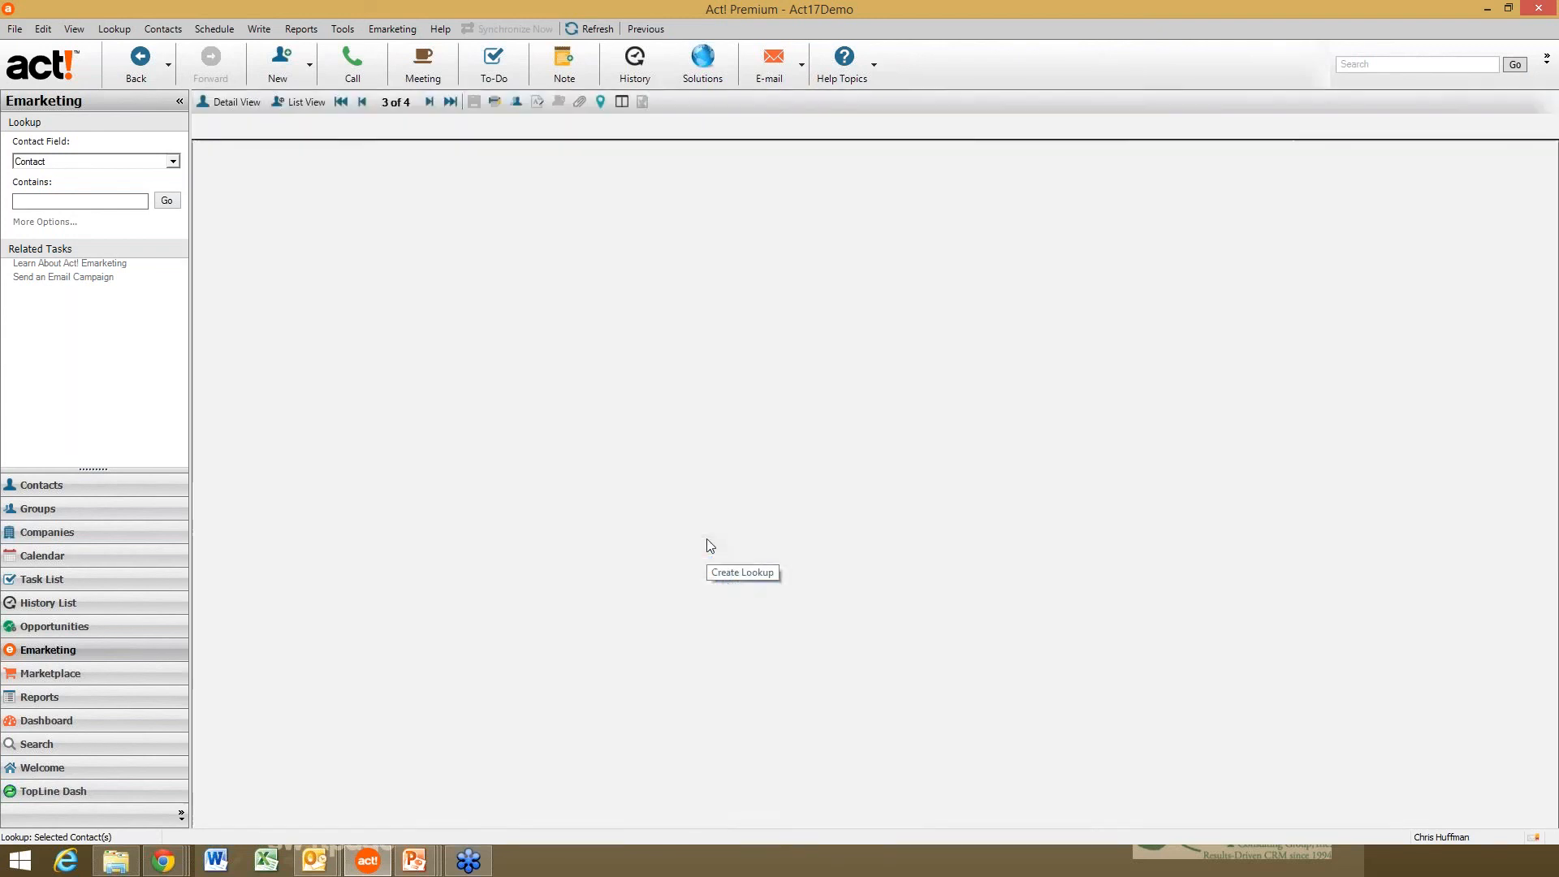
- Open the Rosebud Publications contact's detail record, then bring up and maximize Emarketing Reports
double_click(557, 165)
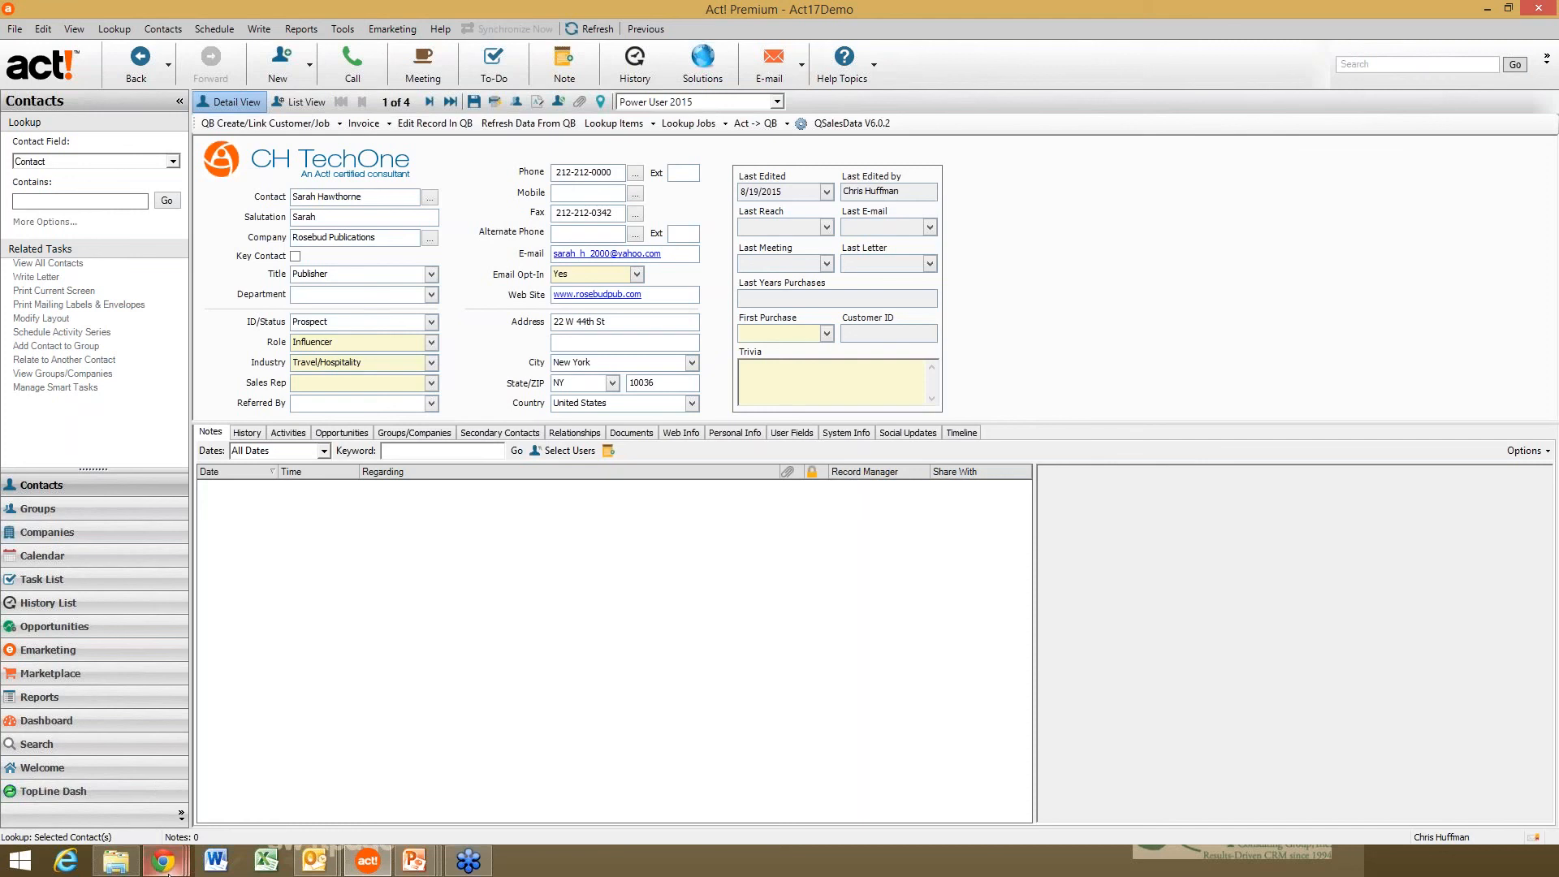
mouse_move(162, 860)
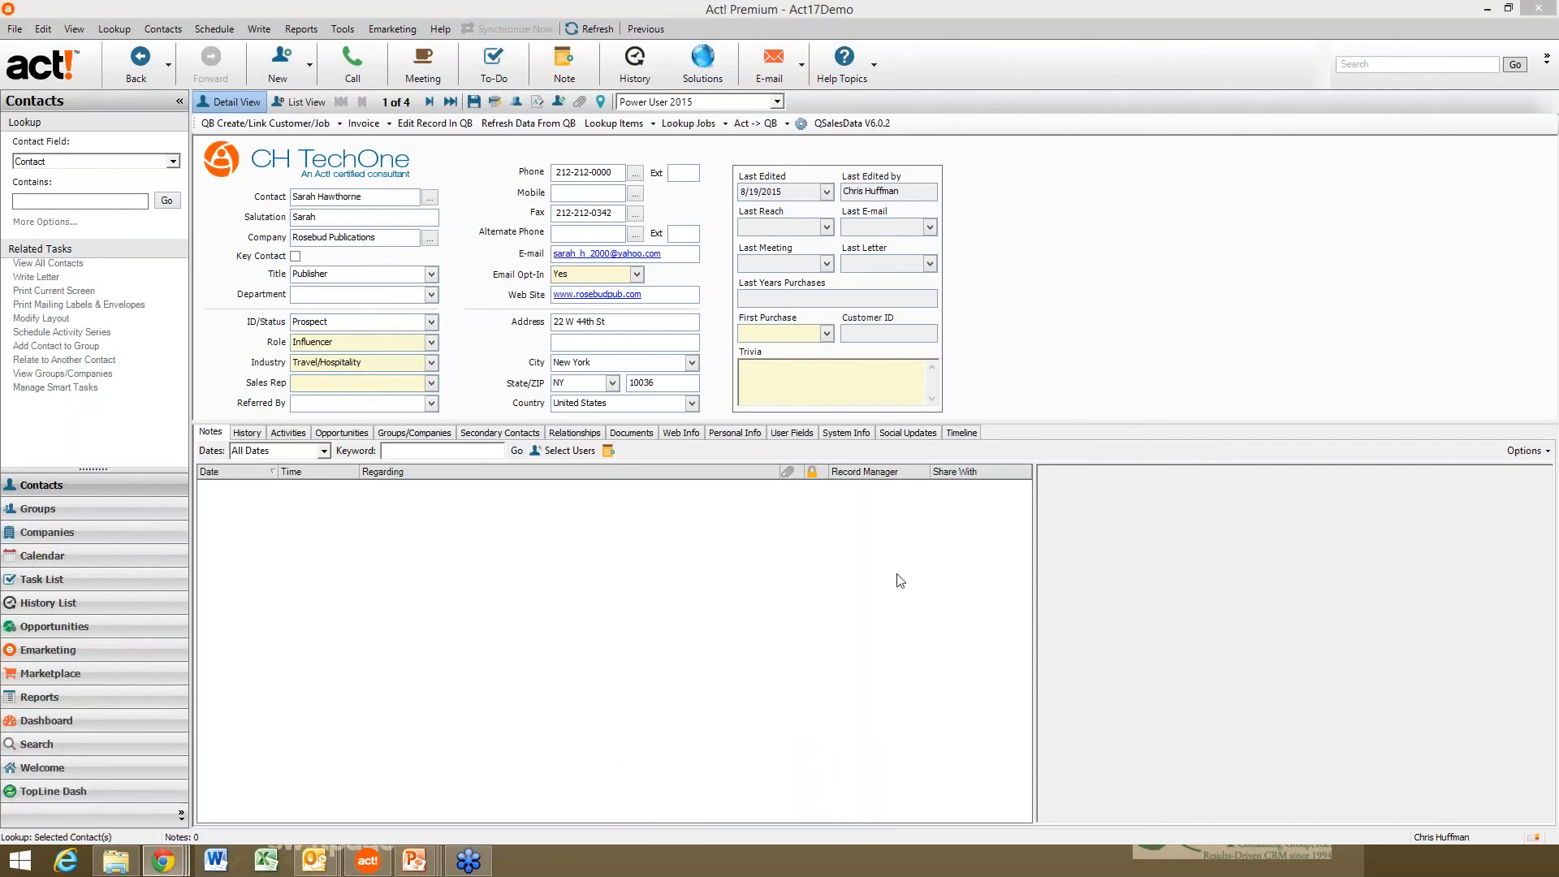
left_click_drag(1555, 142, 835, 143)
double_click(834, 143)
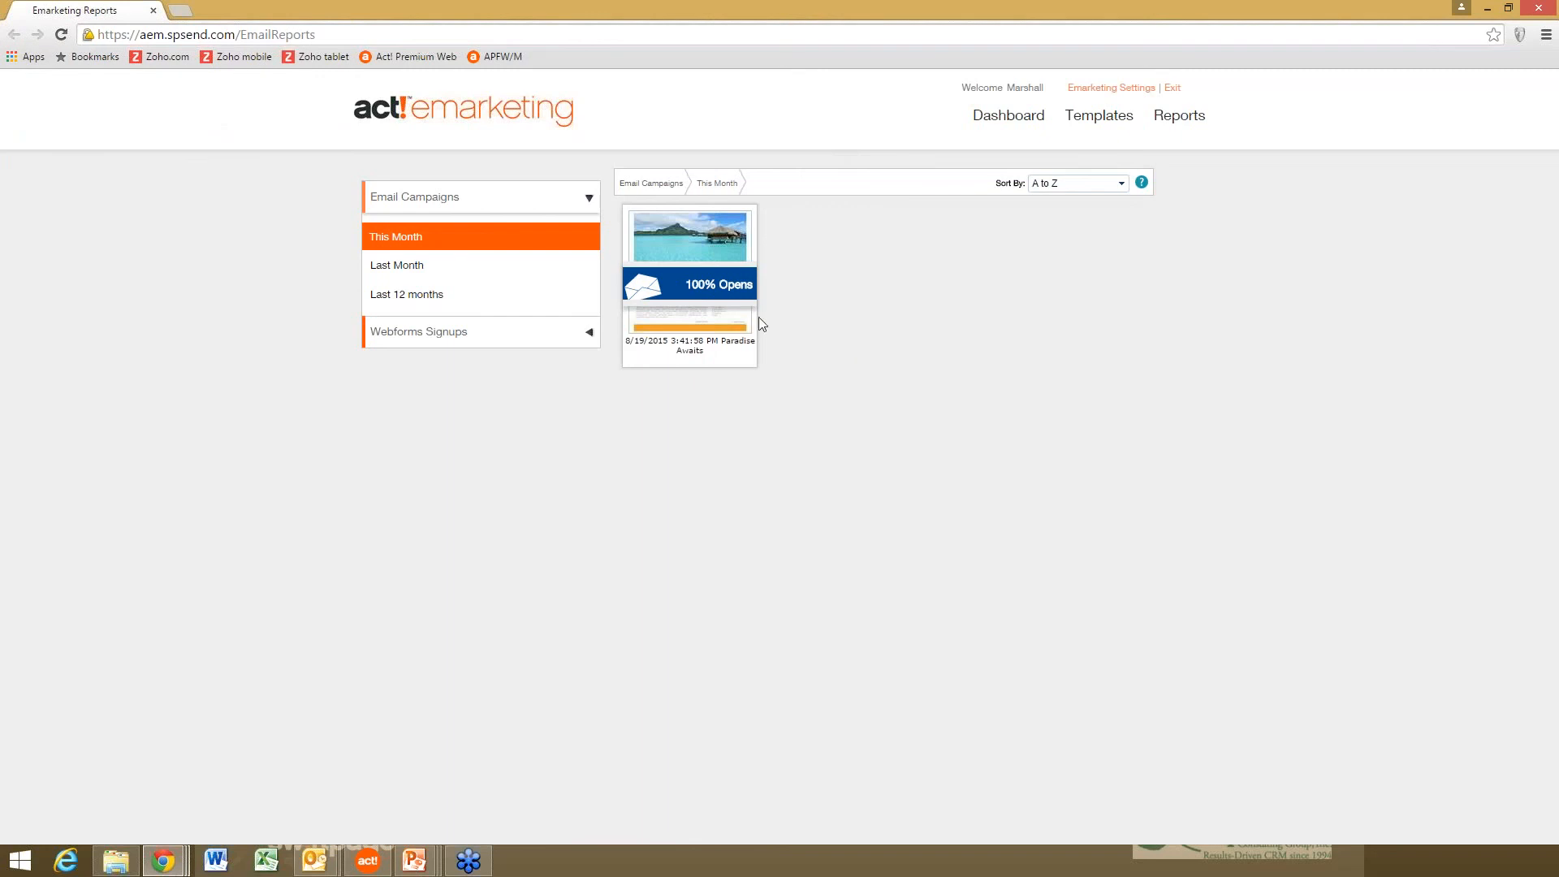
- Open the Paradise Awaits campaign report from this month's email campaigns to check opens and clicks
left_click(691, 289)
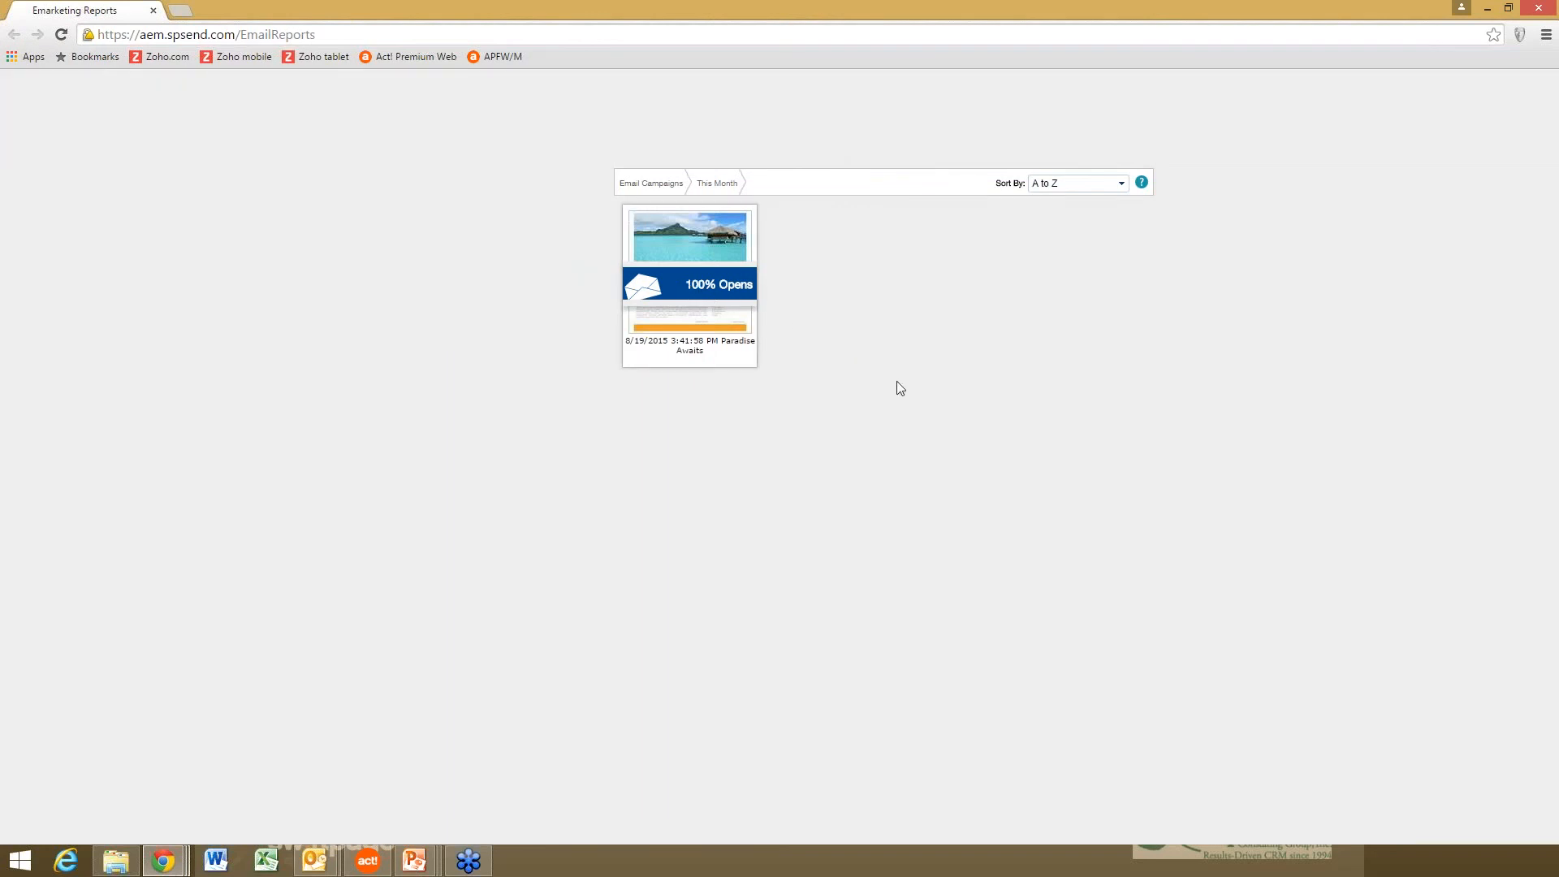